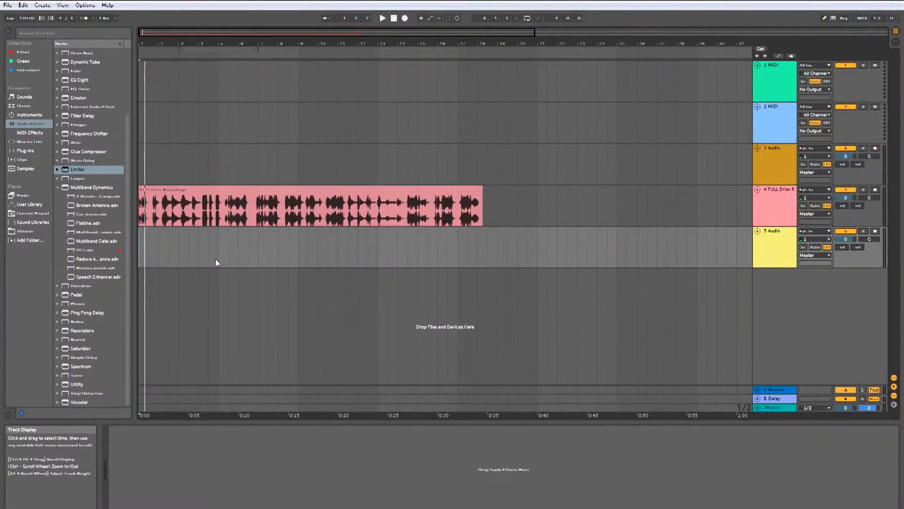
Step: Play back the start of the recording clip on track 4
{"action": "left_click", "coordinate": [227, 221]}
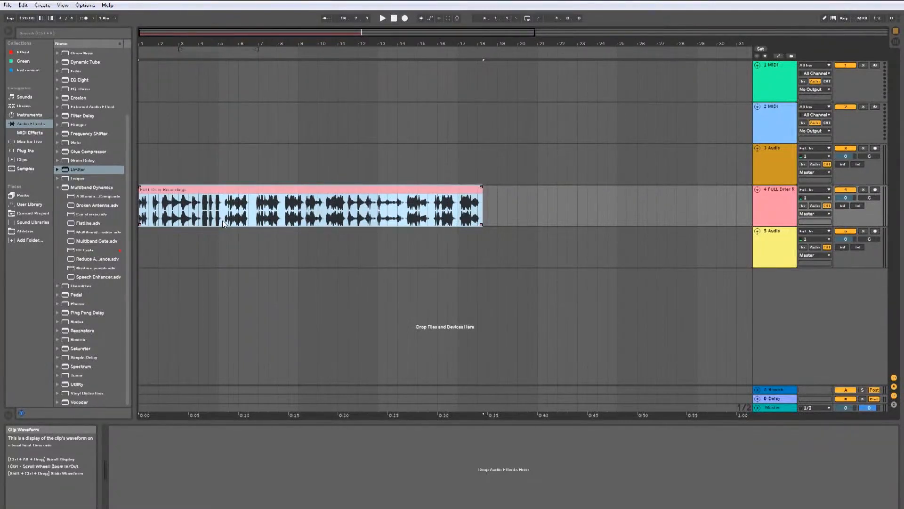
{"action": "key", "text": "Home"}
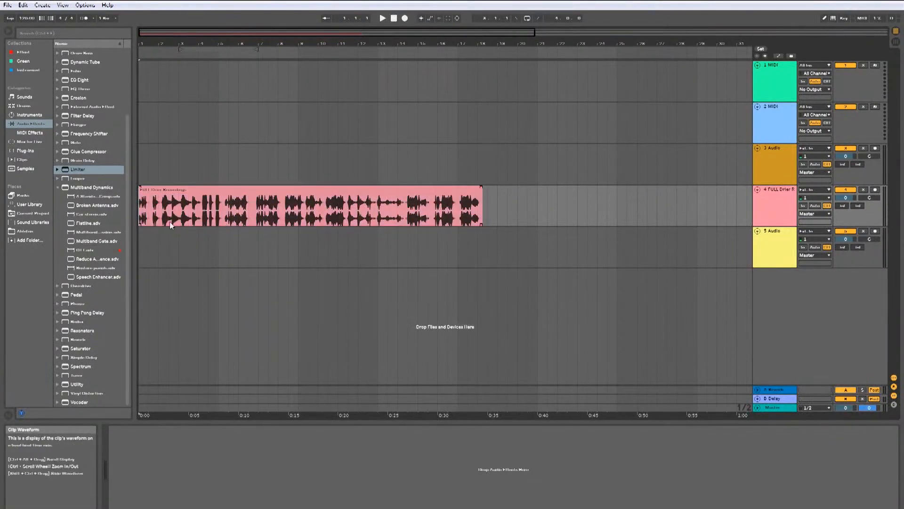
{"action": "left_click_drag", "start_coordinate": [160, 220], "coordinate": [196, 223]}
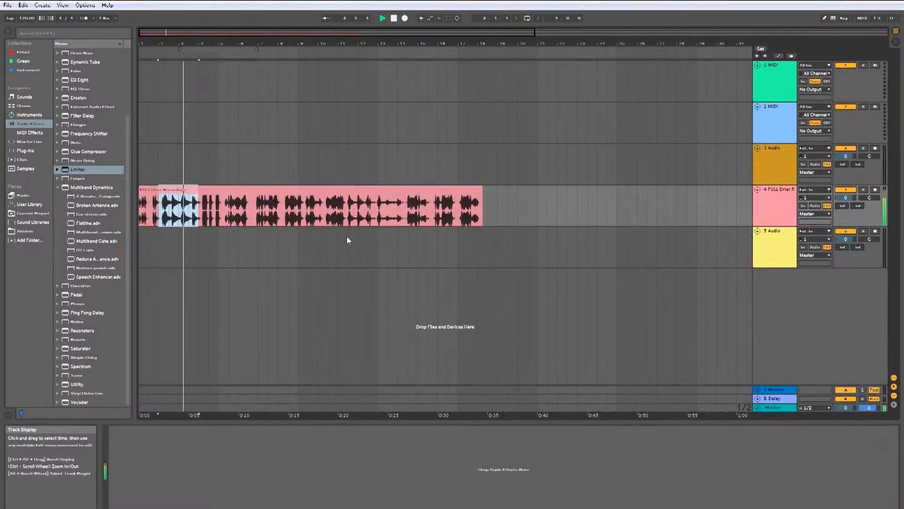
{"action": "left_click", "coordinate": [327, 221]}
{"action": "key", "text": "space"}
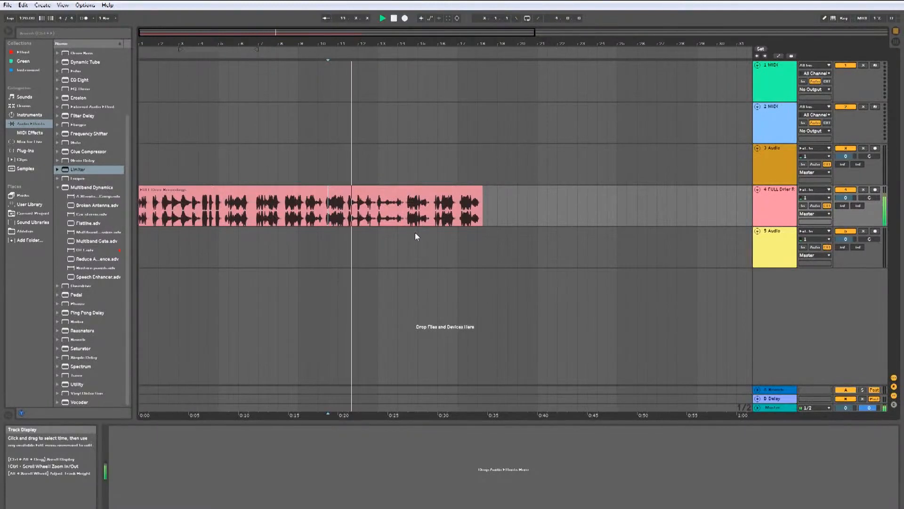
Step: Cut a short section out of the track 4 recording and move it onto track 5 at about 0:38
{"action": "left_click", "coordinate": [408, 222]}
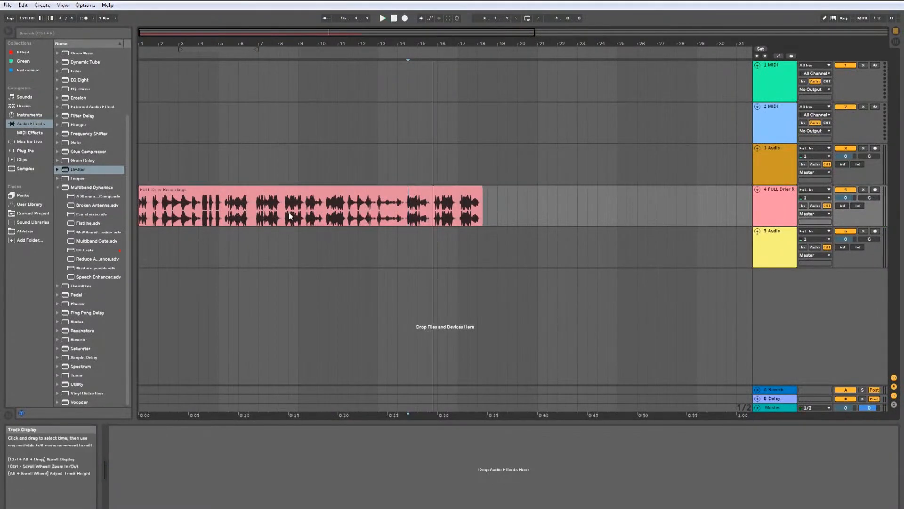
{"action": "left_click_drag", "start_coordinate": [255, 222], "coordinate": [323, 223]}
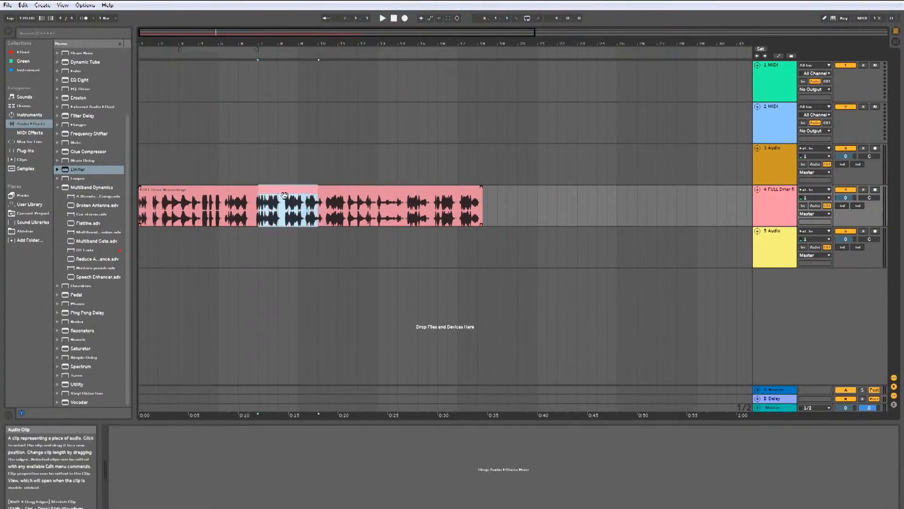
{"action": "left_click_drag", "start_coordinate": [283, 195], "coordinate": [545, 243]}
Step: Turn on warping for the moved clip and stretch its end out to about 0:57
{"action": "key", "text": "Tab"}
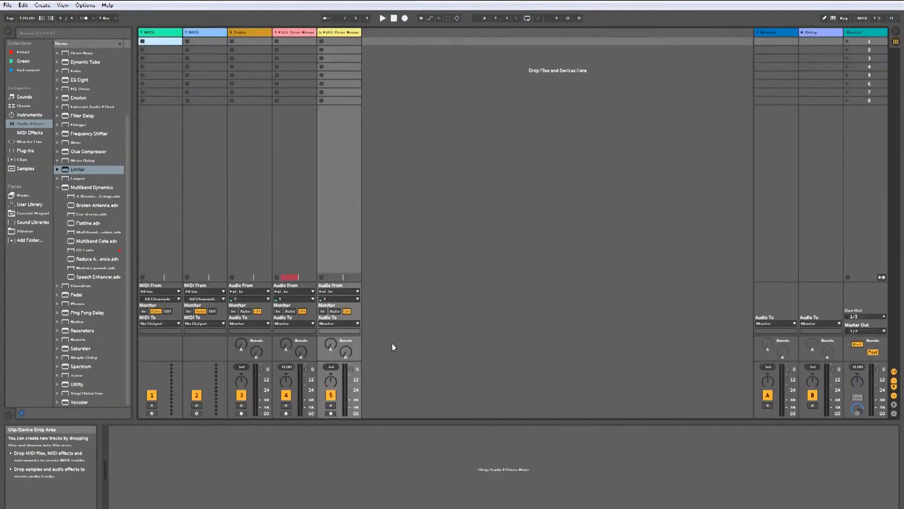
{"action": "key", "text": "Tab"}
{"action": "left_click", "coordinate": [201, 439]}
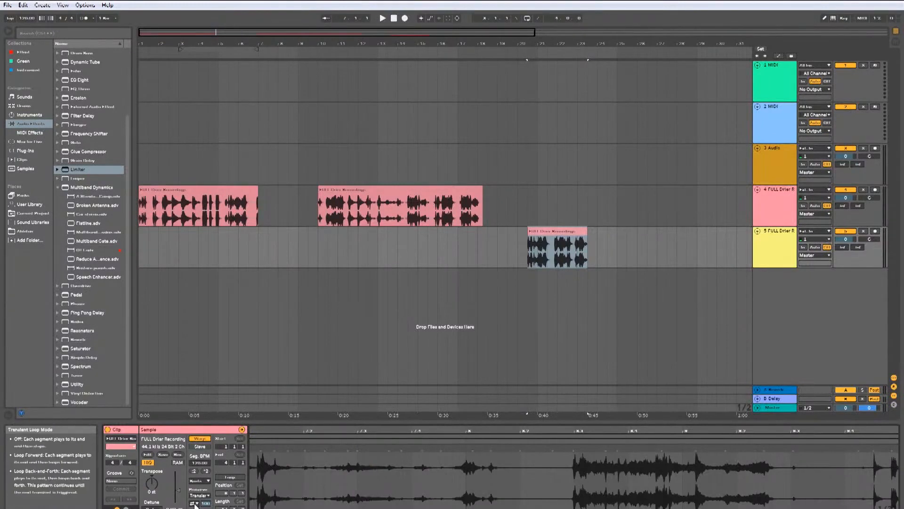
{"action": "left_click_drag", "start_coordinate": [587, 235], "coordinate": [714, 236]}
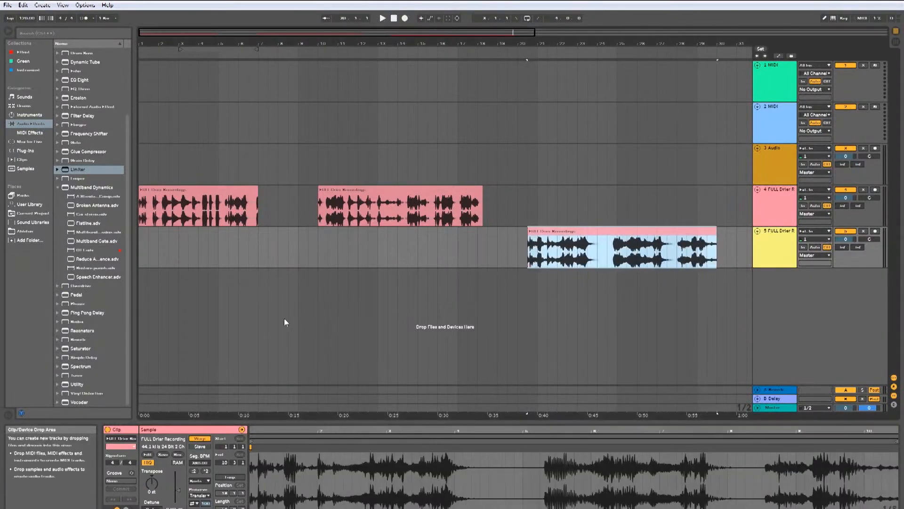
Step: Play back the stretched clip on track 5 from several points
{"action": "left_click", "coordinate": [516, 271]}
{"action": "key", "text": "space"}
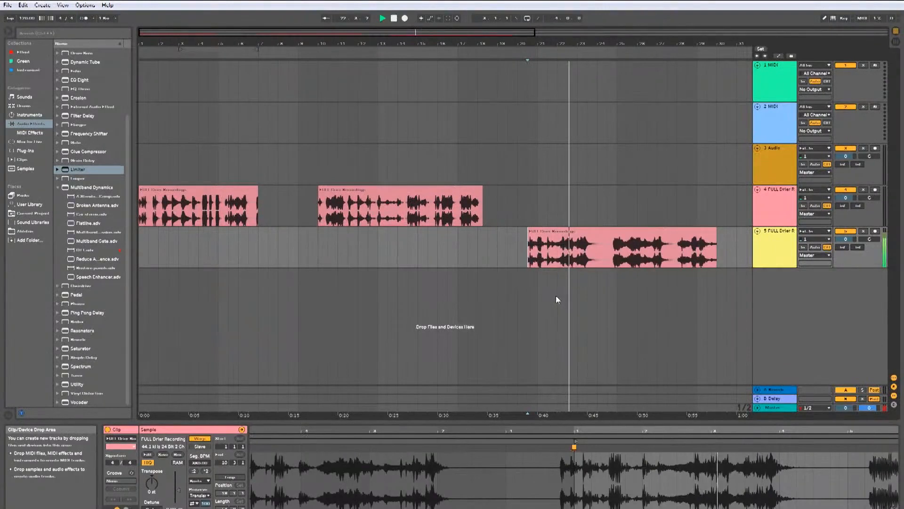
{"action": "left_click", "coordinate": [617, 265]}
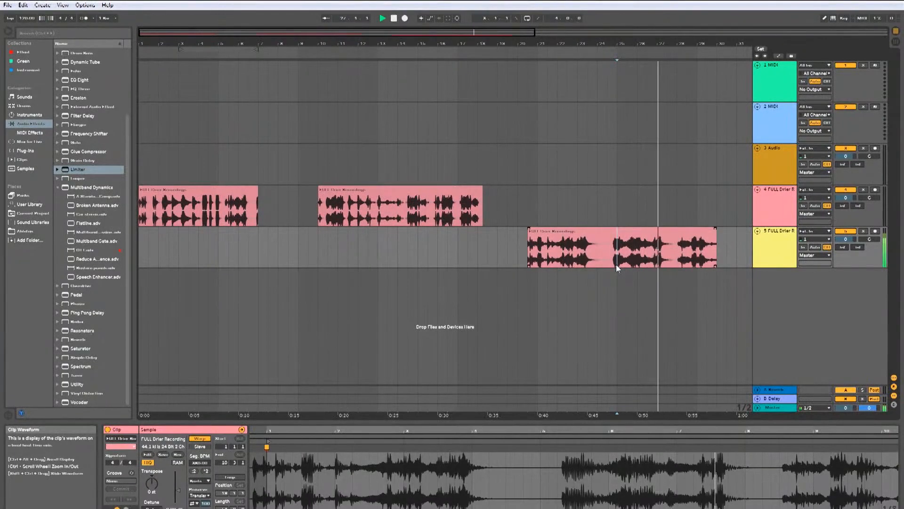
{"action": "left_click", "coordinate": [677, 261]}
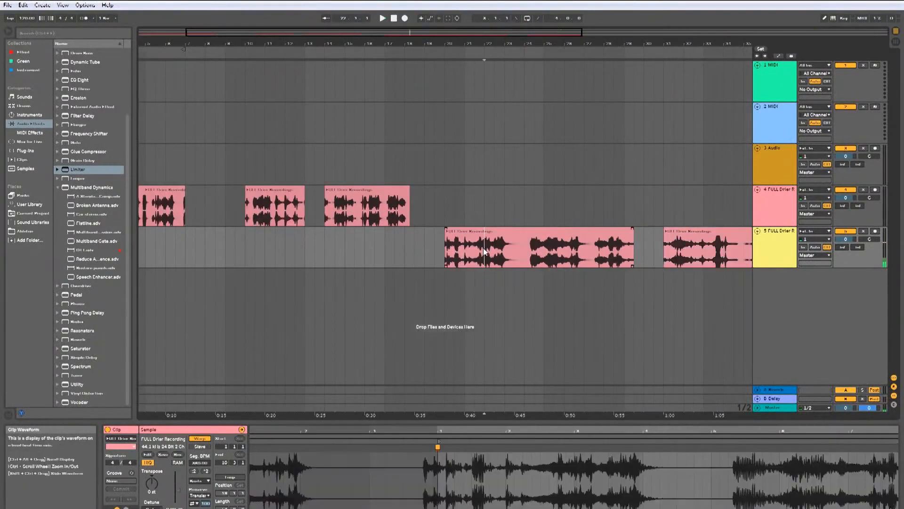
Step: Add the OTT and Limiter effects to track 5
{"action": "left_click", "coordinate": [537, 247]}
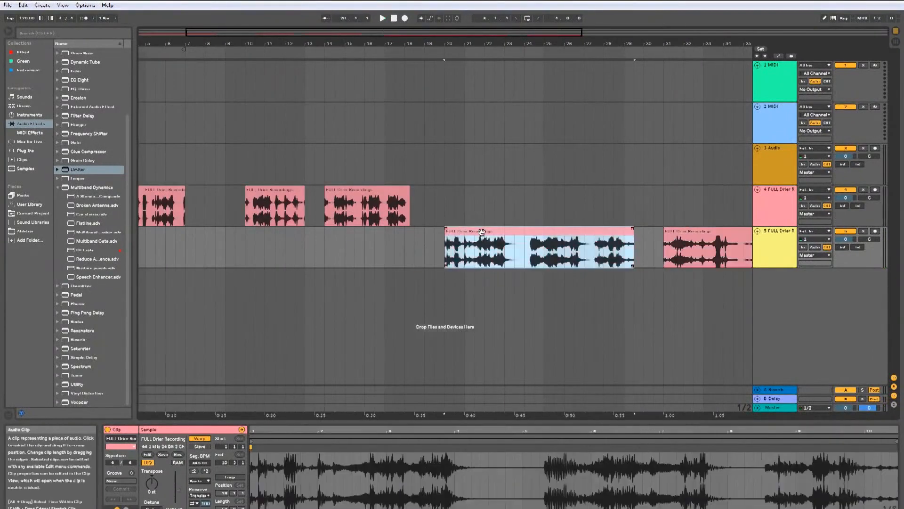
{"action": "double_click", "coordinate": [97, 250]}
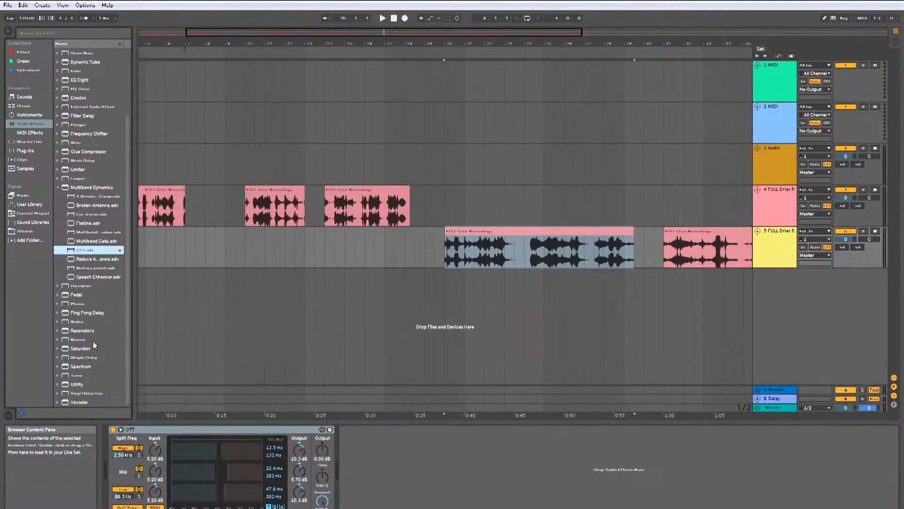
{"action": "double_click", "coordinate": [89, 170]}
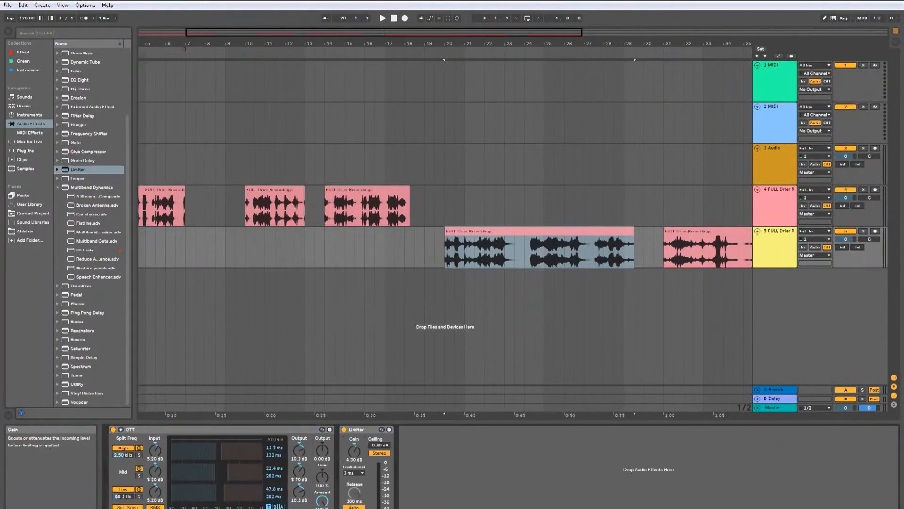
Step: Play back the processed clip on track 5
{"action": "left_click", "coordinate": [544, 248]}
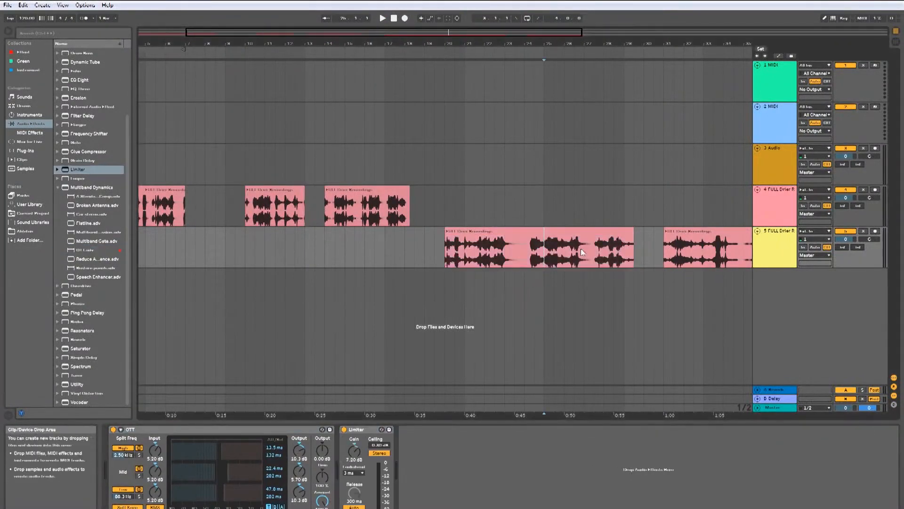
{"action": "key", "text": "space"}
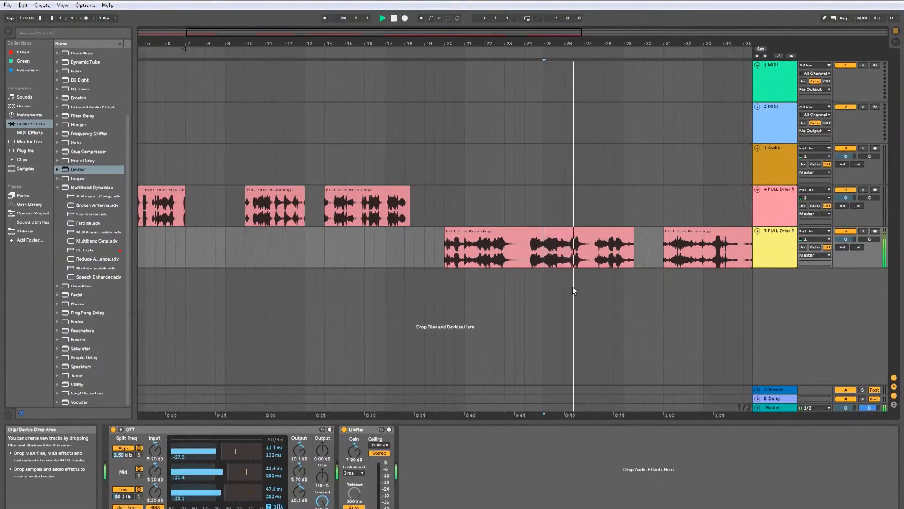
{"action": "key", "text": "space"}
Step: Set the clip's transient resolution to 1/4 and play it back
{"action": "left_click", "coordinate": [511, 232]}
{"action": "double_click", "coordinate": [510, 232]}
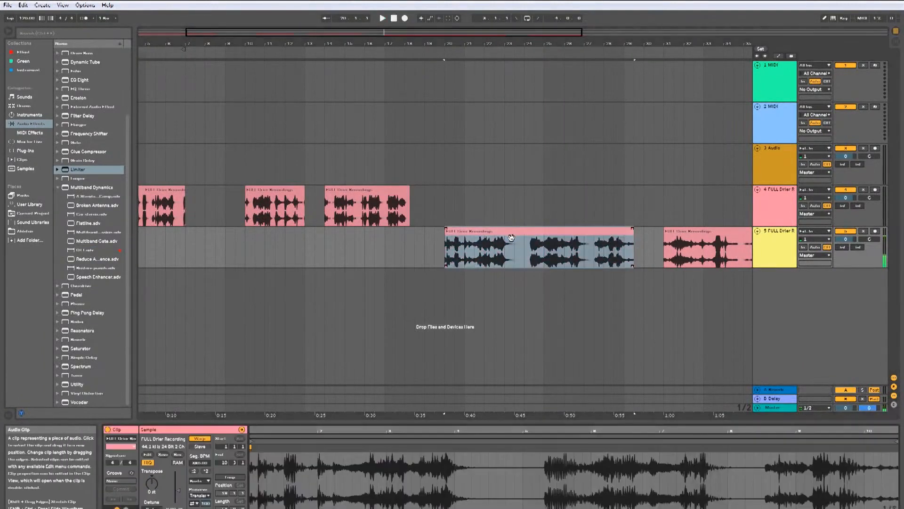
{"action": "left_click", "coordinate": [203, 496]}
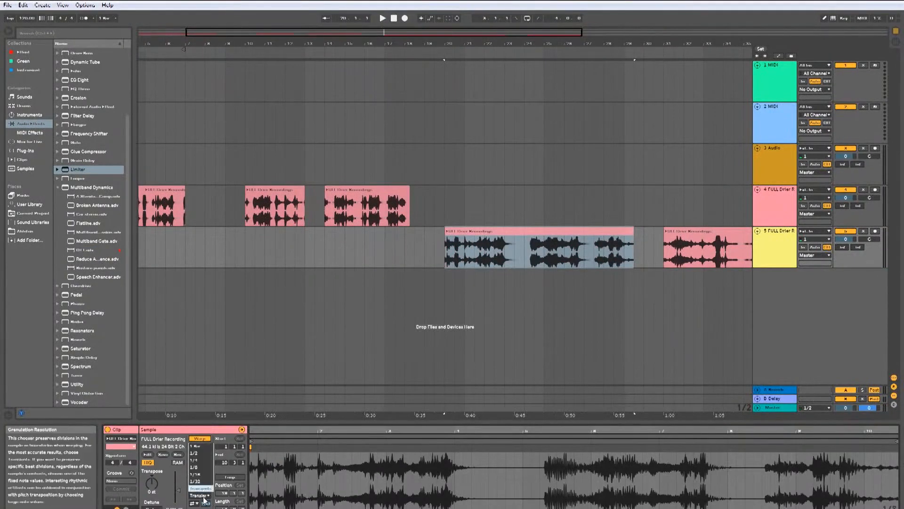
{"action": "left_click", "coordinate": [207, 460]}
{"action": "key", "text": "space"}
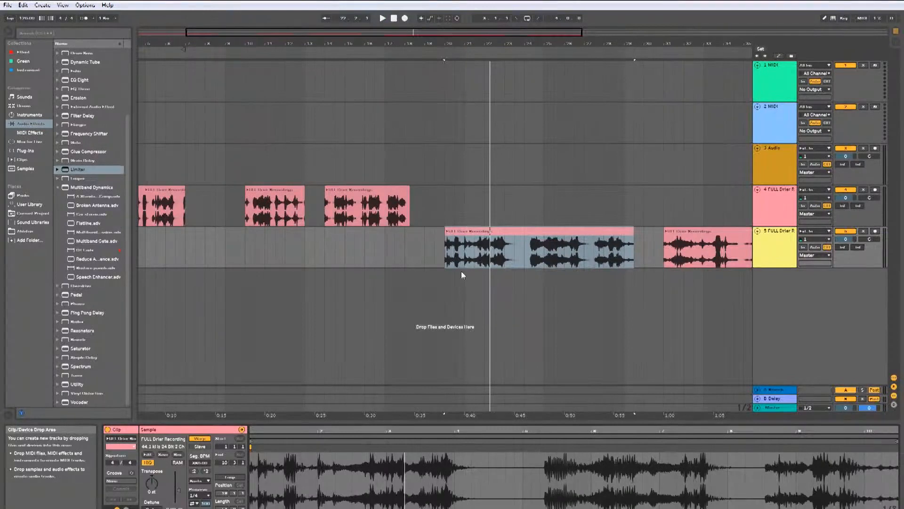
Step: Switch the clip's transient resolution back to Transients and play it back
{"action": "left_click", "coordinate": [200, 495]}
{"action": "left_click", "coordinate": [207, 489]}
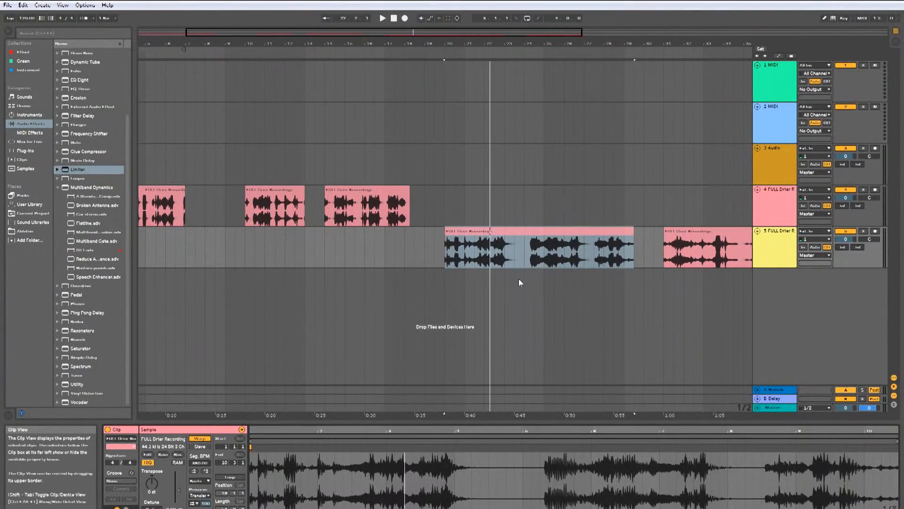
{"action": "left_click", "coordinate": [443, 286]}
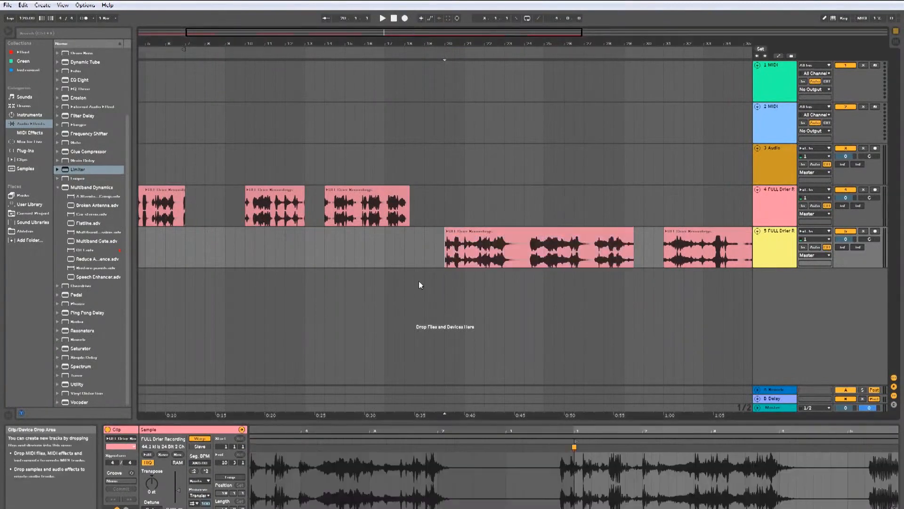
{"action": "key", "text": "space"}
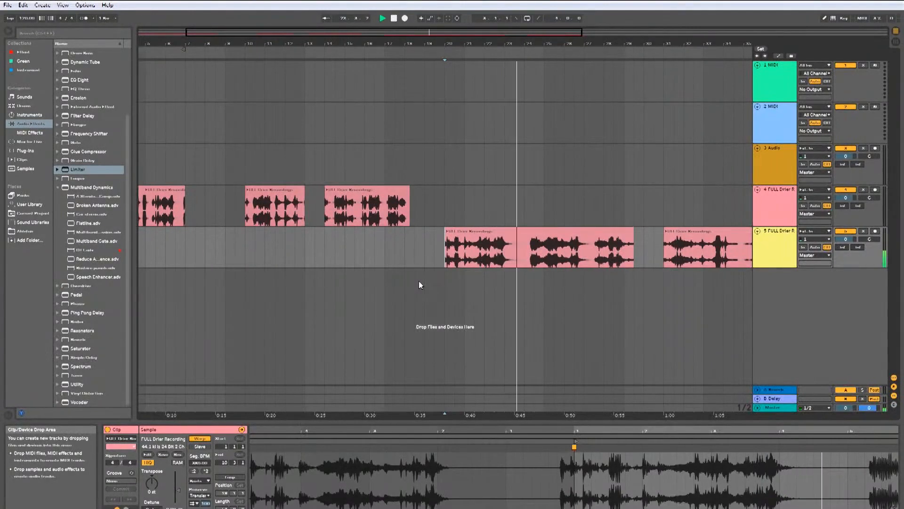
Step: Select a middle portion of the stretched clip on track 5 and play it
{"action": "left_click", "coordinate": [528, 261]}
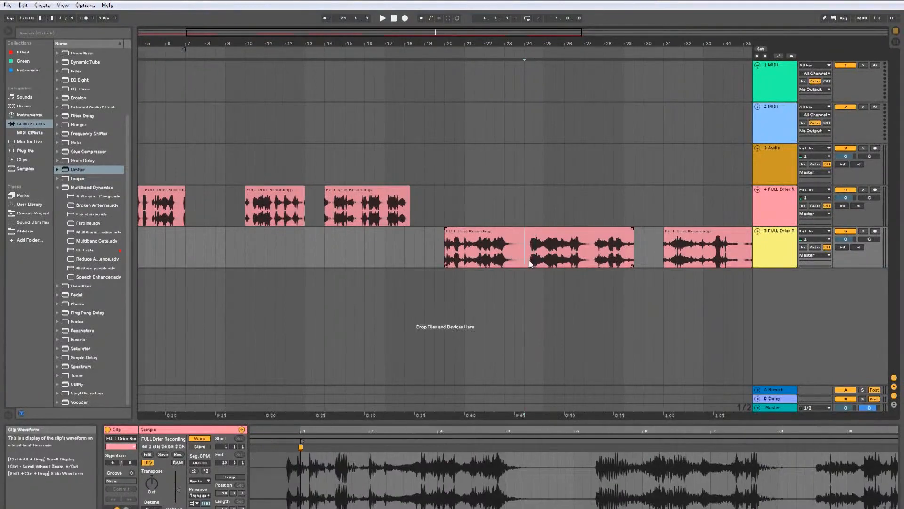
{"action": "left_click_drag", "start_coordinate": [524, 250], "coordinate": [594, 258]}
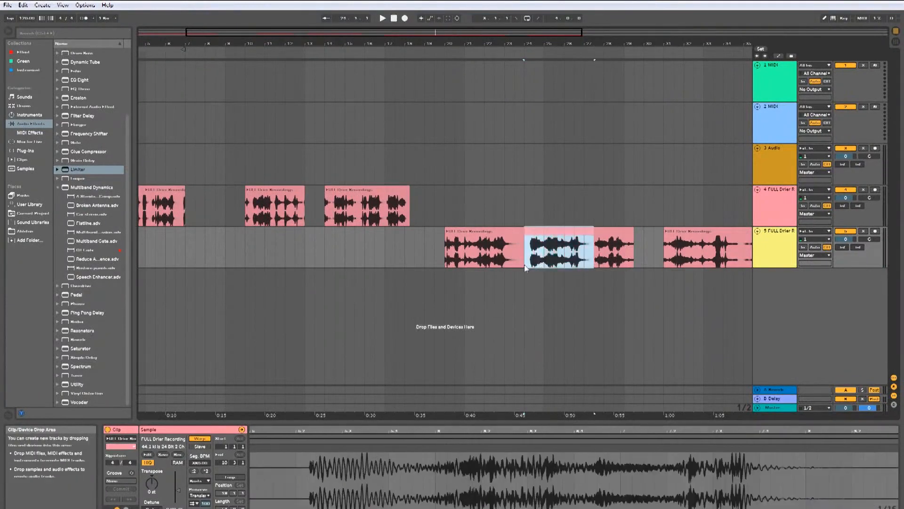
{"action": "left_click", "coordinate": [525, 282]}
{"action": "key", "text": "space"}
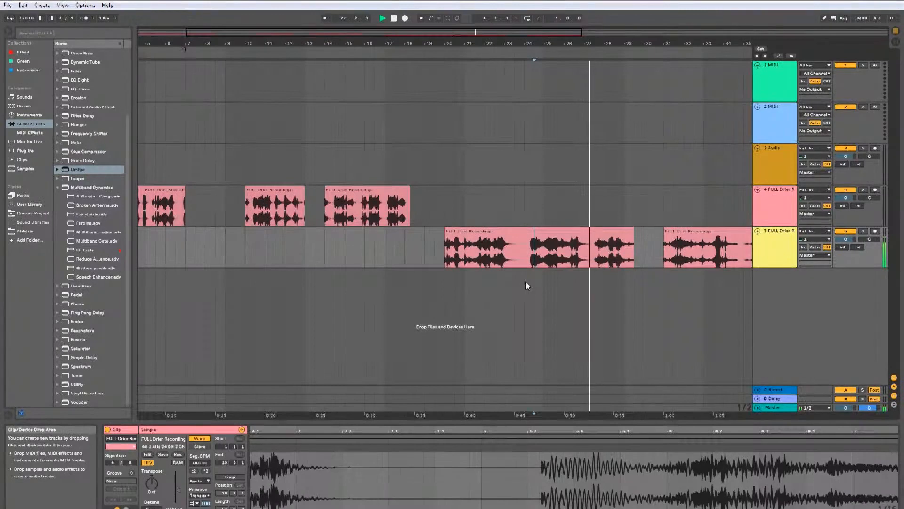
Step: Delete the stretched clips from track 5
{"action": "left_click", "coordinate": [544, 244]}
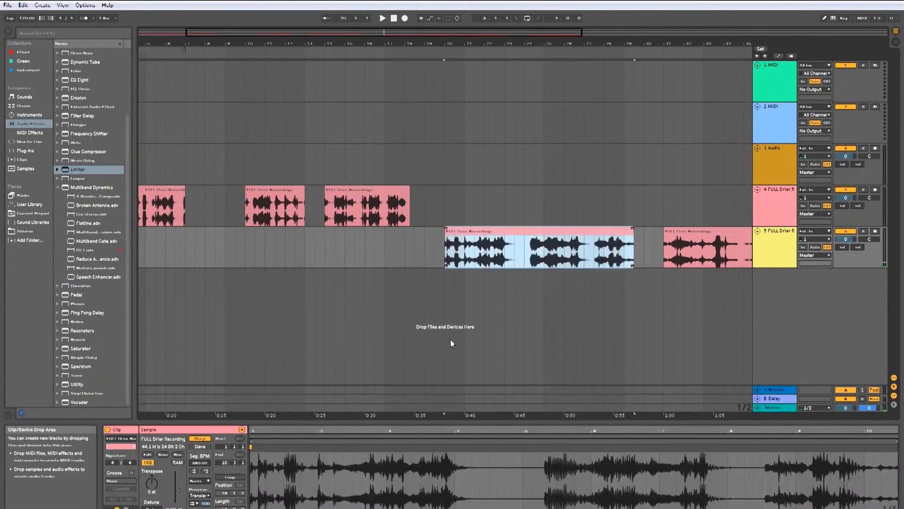
{"action": "left_click_drag", "start_coordinate": [484, 151], "coordinate": [725, 354]}
{"action": "key", "text": "Delete"}
{"action": "left_click_drag", "start_coordinate": [426, 208], "coordinate": [499, 264]}
{"action": "key", "text": "Delete"}
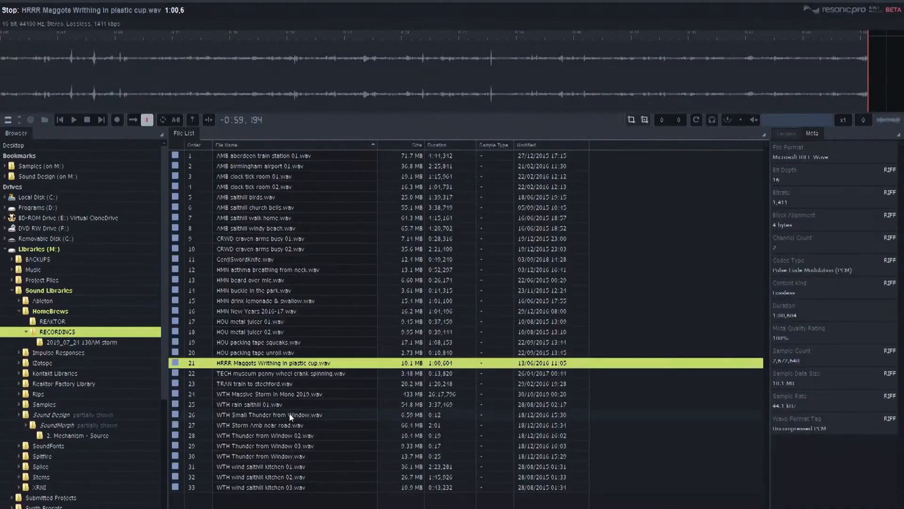
Step: Bring 'HRRR Maggots Writhing in plastic cup.wav' from Resonic Pro onto track 3 and play a selected section of it
{"action": "left_click_drag", "start_coordinate": [267, 363], "coordinate": [168, 181]}
{"action": "left_click_drag", "start_coordinate": [245, 175], "coordinate": [296, 178]}
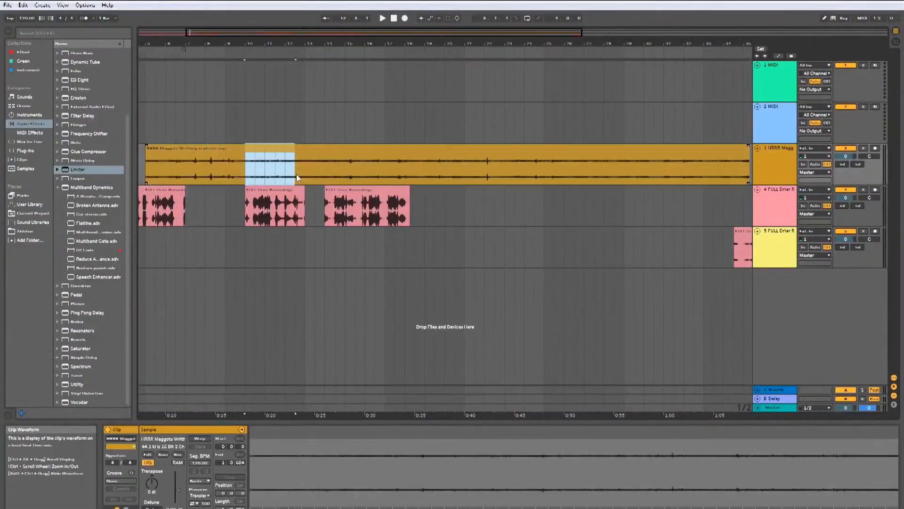
{"action": "key", "text": "space"}
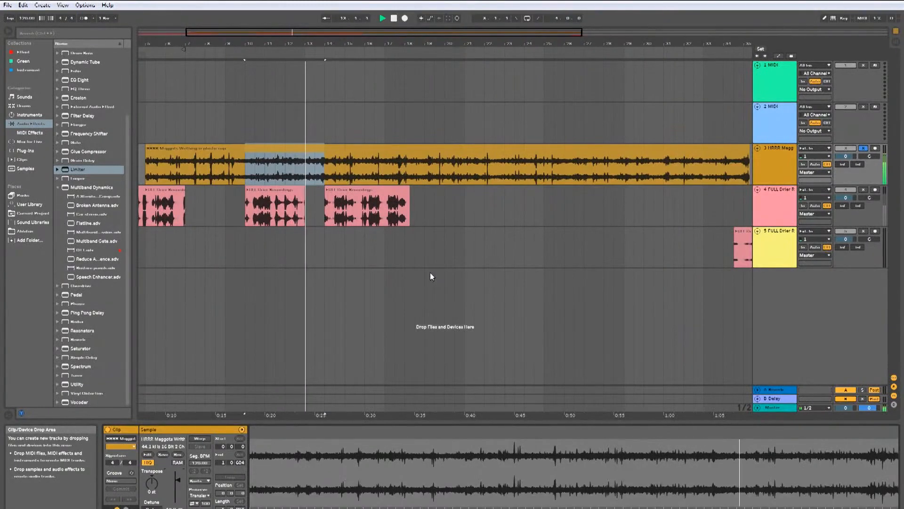
Step: Move the selected section onto track 5 at about 0:41 and delete the later remainder of the track 3 clip
{"action": "left_click_drag", "start_coordinate": [479, 234], "coordinate": [520, 235]}
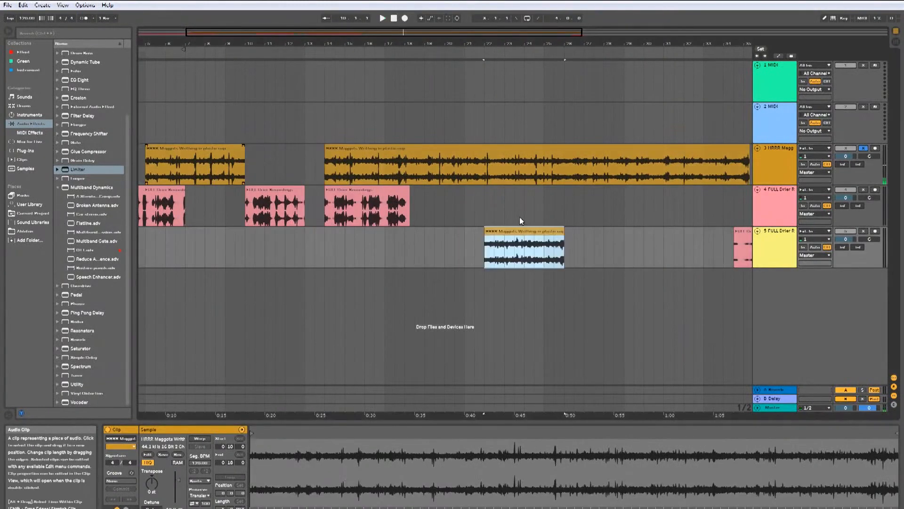
{"action": "left_click", "coordinate": [501, 149]}
{"action": "key", "text": "Delete"}
Step: Turn on warping for the moved clip and stretch its end out to about 1:01
{"action": "left_click", "coordinate": [496, 263]}
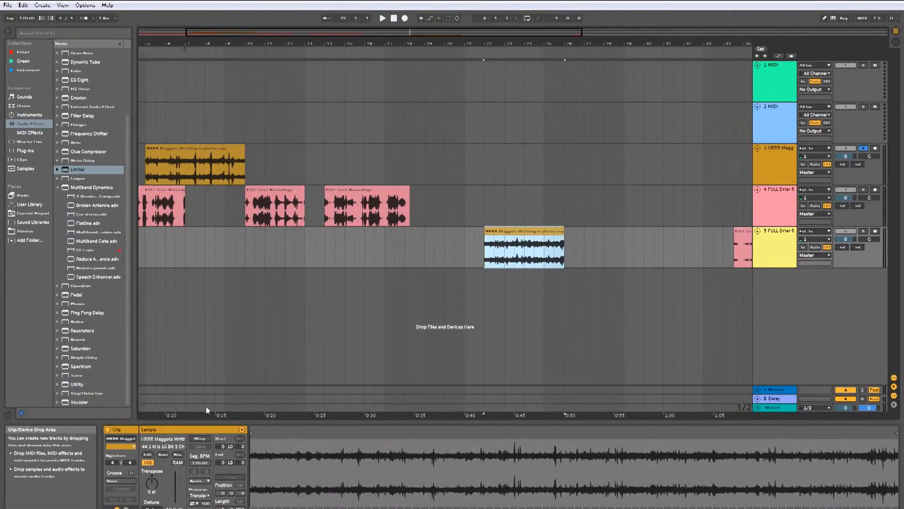
{"action": "left_click", "coordinate": [202, 438]}
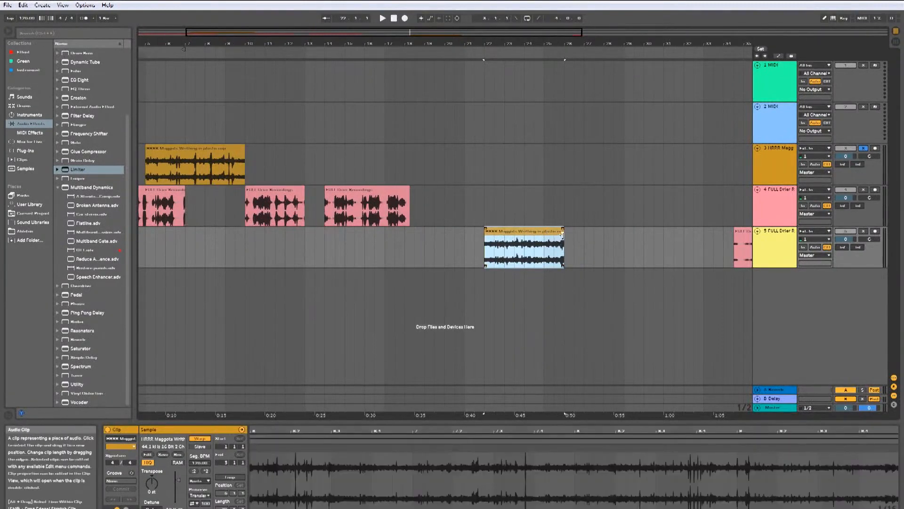
{"action": "left_click_drag", "start_coordinate": [574, 236], "coordinate": [693, 238]}
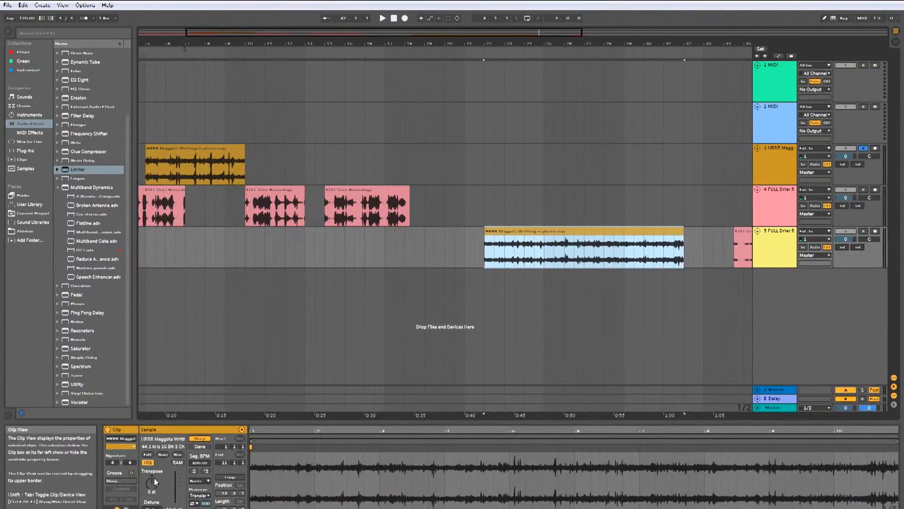
Step: Transpose the clip's pitch up and play it back
{"action": "left_click_drag", "start_coordinate": [151, 483], "coordinate": [151, 464]}
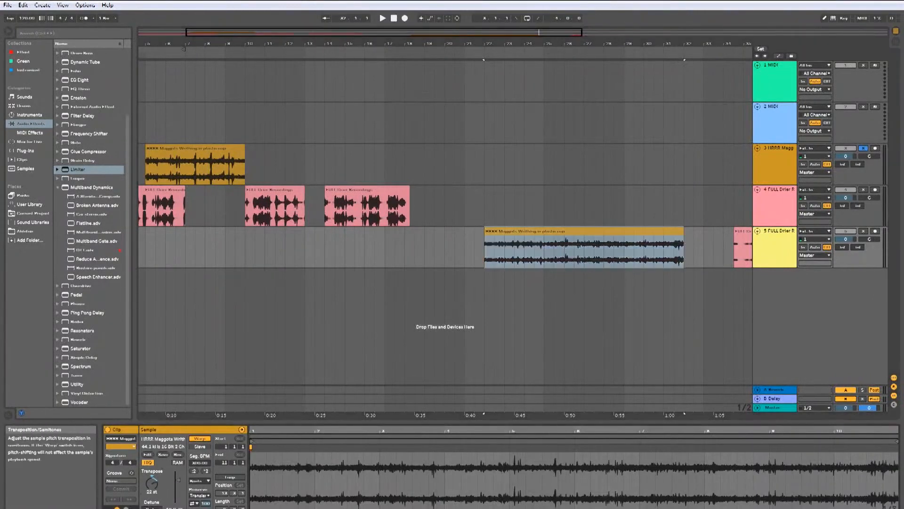
{"action": "key", "text": "space"}
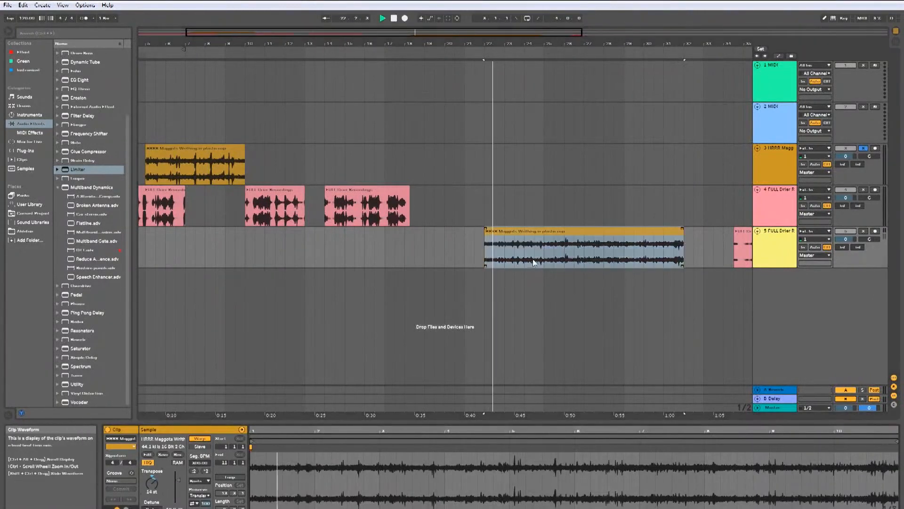
Step: Solo track 5 and play the stretched maggots clip from points within it
{"action": "left_click", "coordinate": [546, 232]}
{"action": "key", "text": "space"}
{"action": "key", "text": "space"}
{"action": "left_click", "coordinate": [866, 232]}
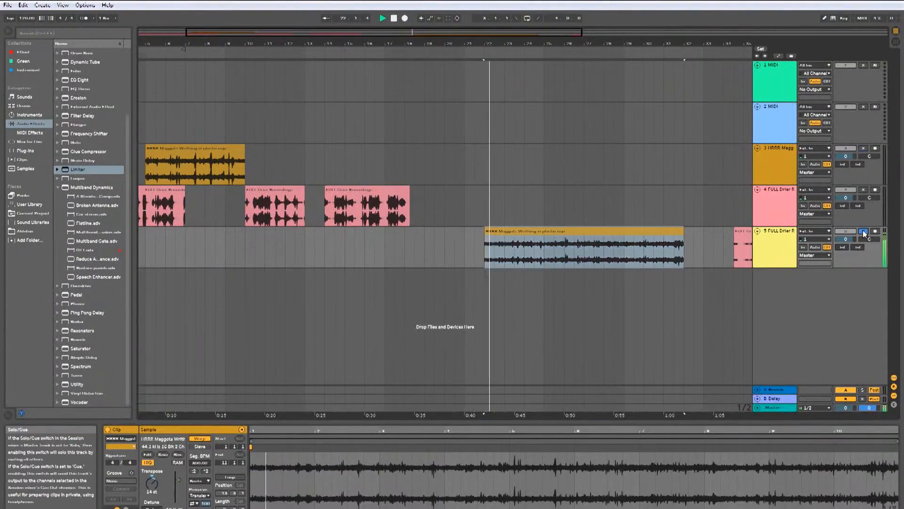
{"action": "left_click", "coordinate": [575, 263]}
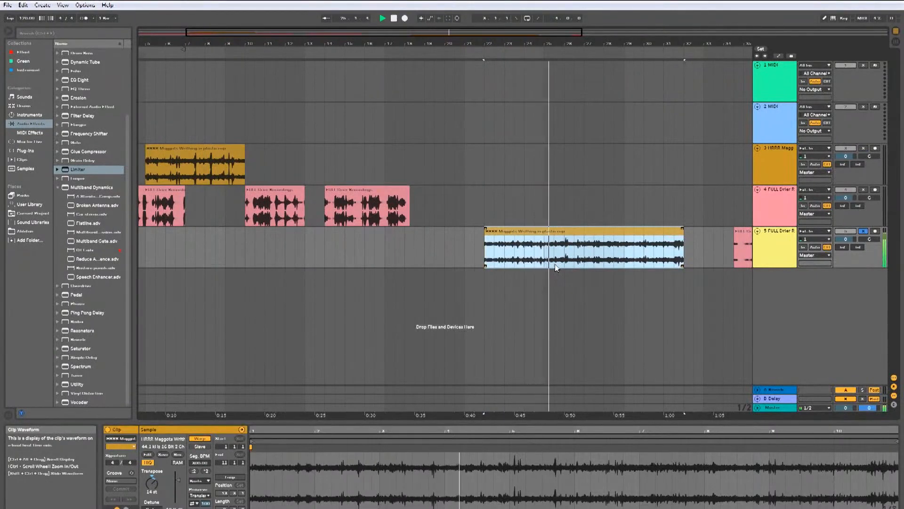
{"action": "left_click", "coordinate": [555, 264]}
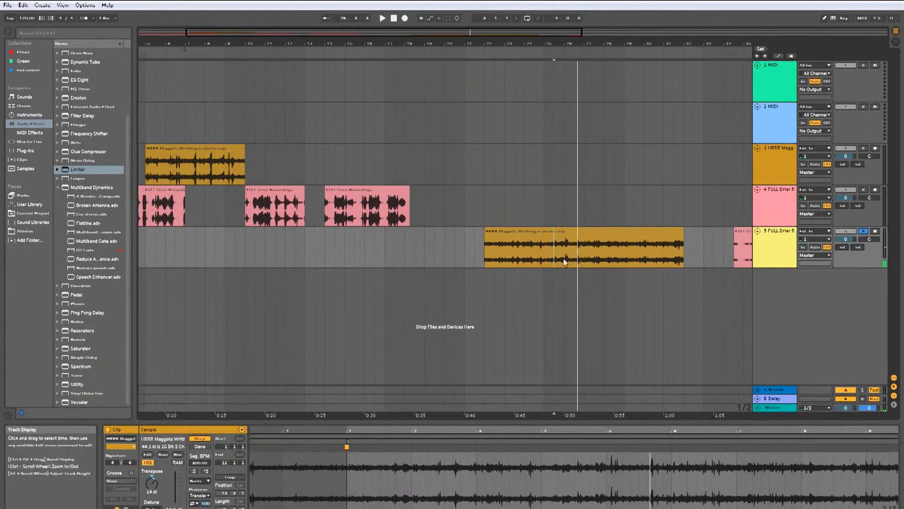
Step: Move the maggots clip up to track 4, pull the Drier Recording clip on track 5 earlier, and delete the selection
{"action": "left_click", "coordinate": [742, 250]}
{"action": "left_click_drag", "start_coordinate": [644, 228], "coordinate": [644, 188]}
{"action": "left_click_drag", "start_coordinate": [744, 237], "coordinate": [495, 237]}
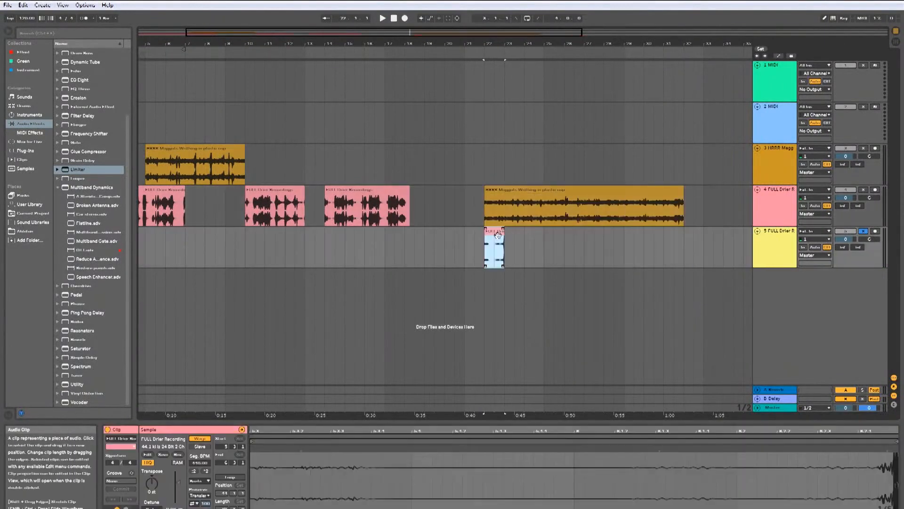
{"action": "key", "text": "Delete"}
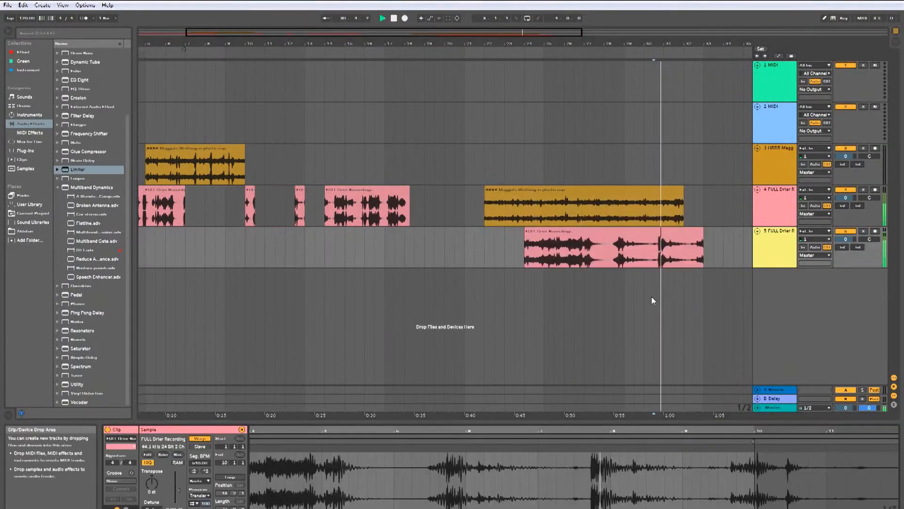
Step: Play back the rearranged clips from about 0:49
{"action": "left_click", "coordinate": [563, 257]}
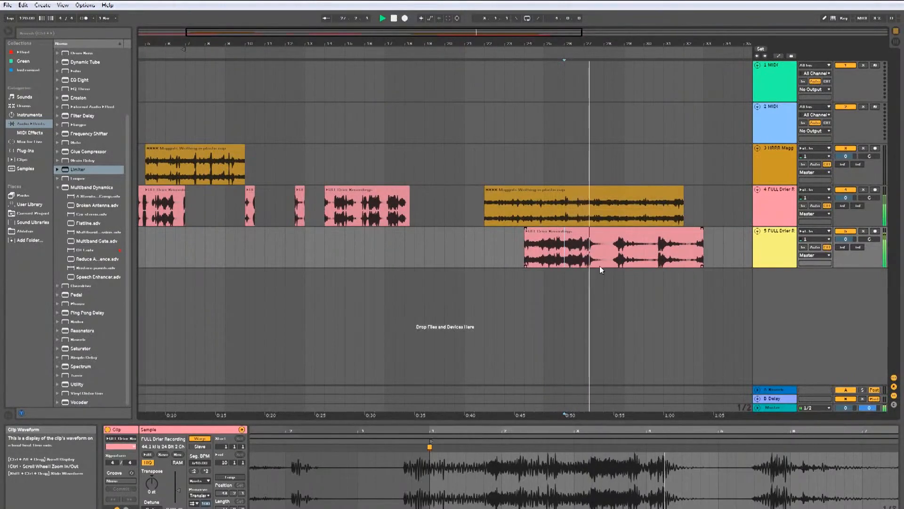
{"action": "left_click", "coordinate": [613, 262]}
{"action": "key", "text": "space"}
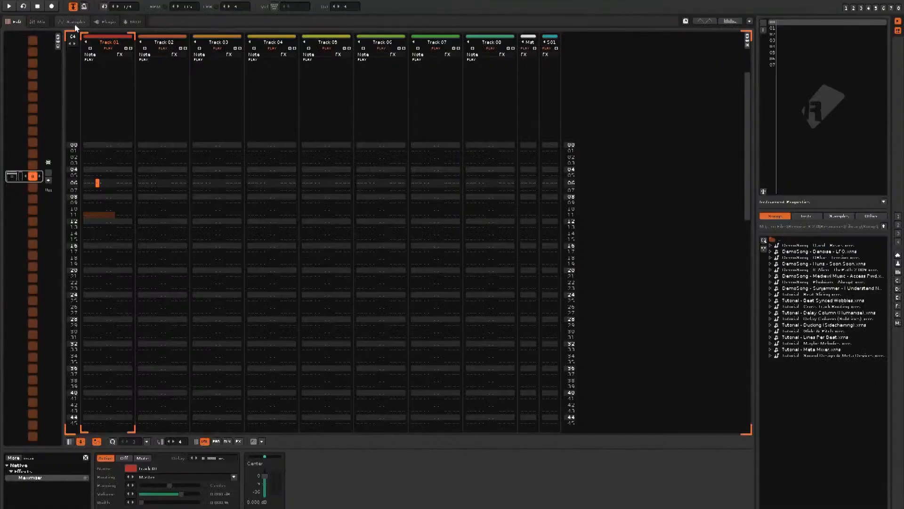
Step: Switch to Renoise and load the selected Drier Recording files into the instrument's sample list
{"action": "left_click", "coordinate": [73, 21]}
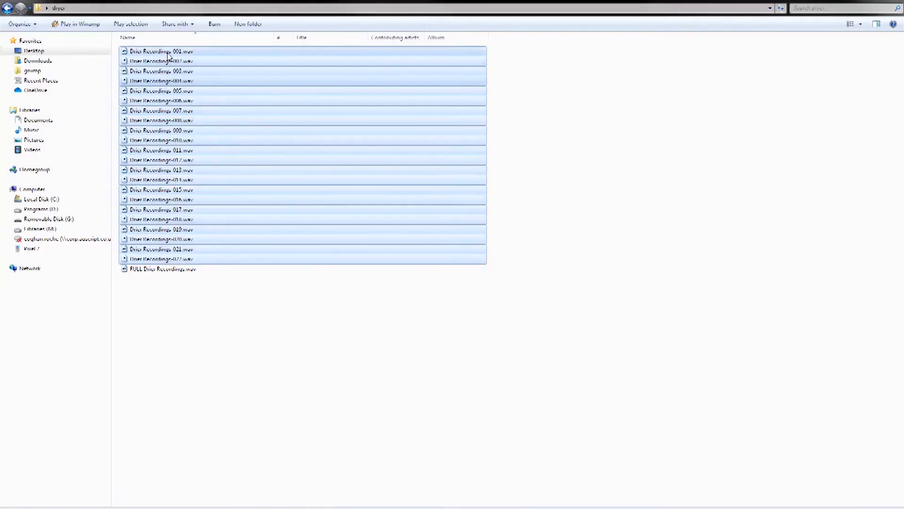
{"action": "left_click_drag", "start_coordinate": [273, 52], "coordinate": [47, 71]}
{"action": "left_click_drag", "start_coordinate": [48, 70], "coordinate": [52, 106]}
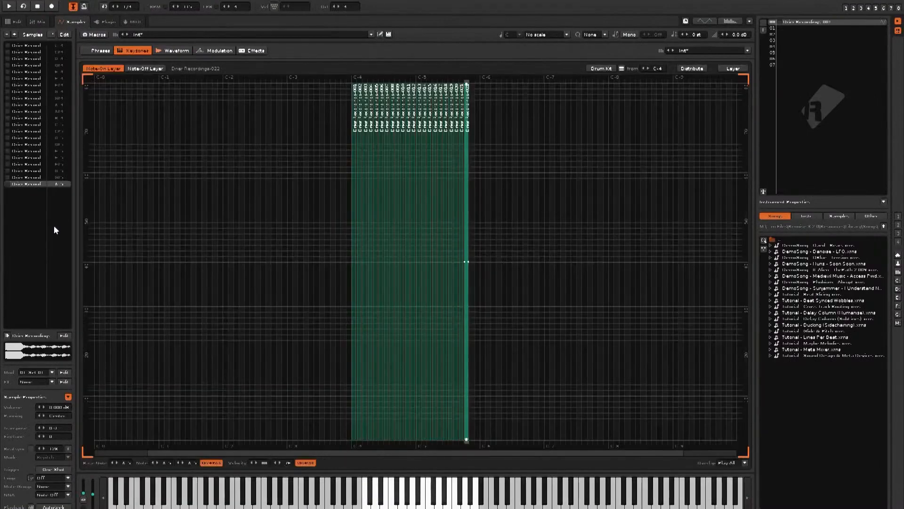
Step: Select individual Drier Recording samples and audition them from the computer keyboard
{"action": "left_click", "coordinate": [21, 47]}
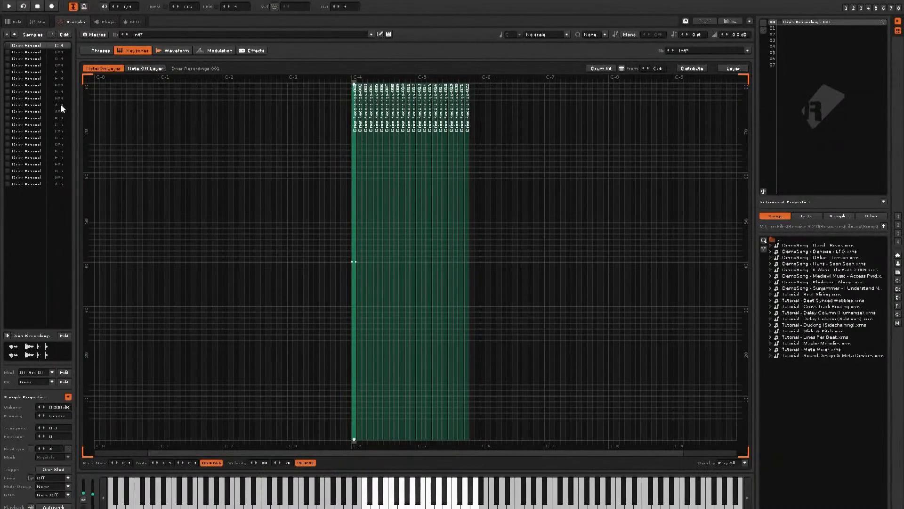
{"action": "left_click", "coordinate": [62, 46]}
{"action": "key", "text": "s"}
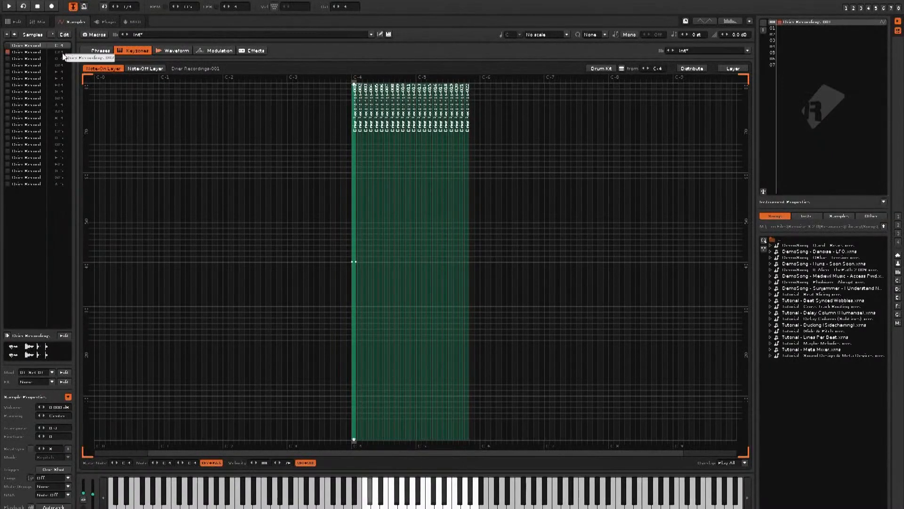
{"action": "key", "text": "c"}
{"action": "key", "text": "n"}
{"action": "key", "text": "m"}
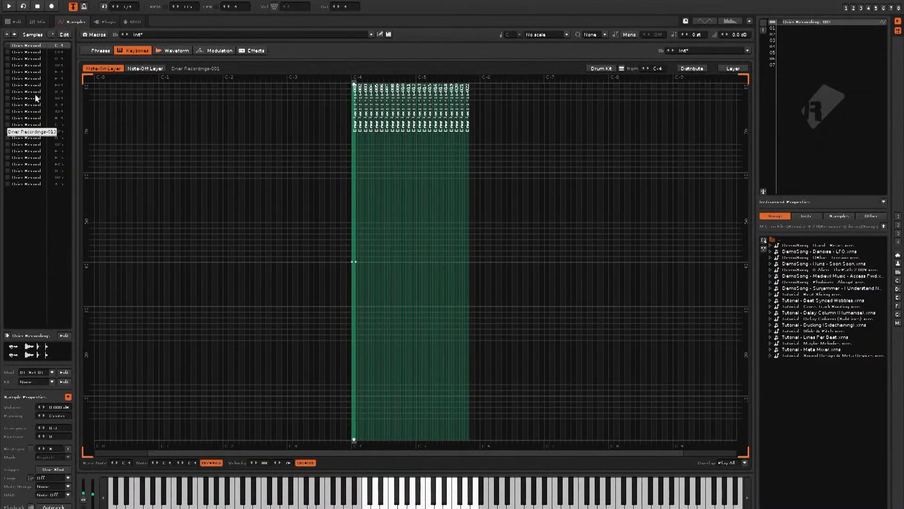
Step: Select all samples and layer them across the full keyboard range
{"action": "key", "text": "ctrl+a"}
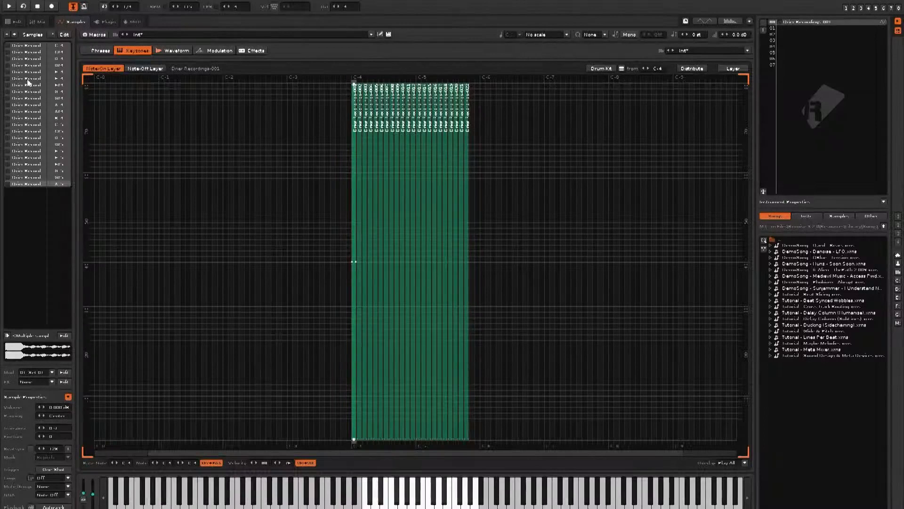
{"action": "left_click", "coordinate": [733, 71]}
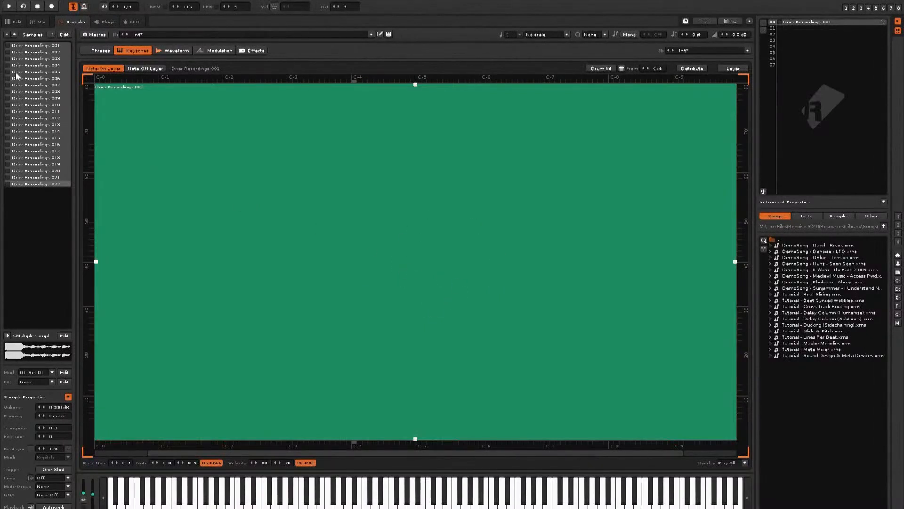
{"action": "key", "text": "c"}
Step: Set the layered keyzones to play in Random mode and audition several notes
{"action": "left_click", "coordinate": [729, 465]}
{"action": "left_click", "coordinate": [736, 455]}
{"action": "key", "text": "z"}
{"action": "key", "text": "z"}
{"action": "key", "text": "z"}
{"action": "key", "text": "z"}
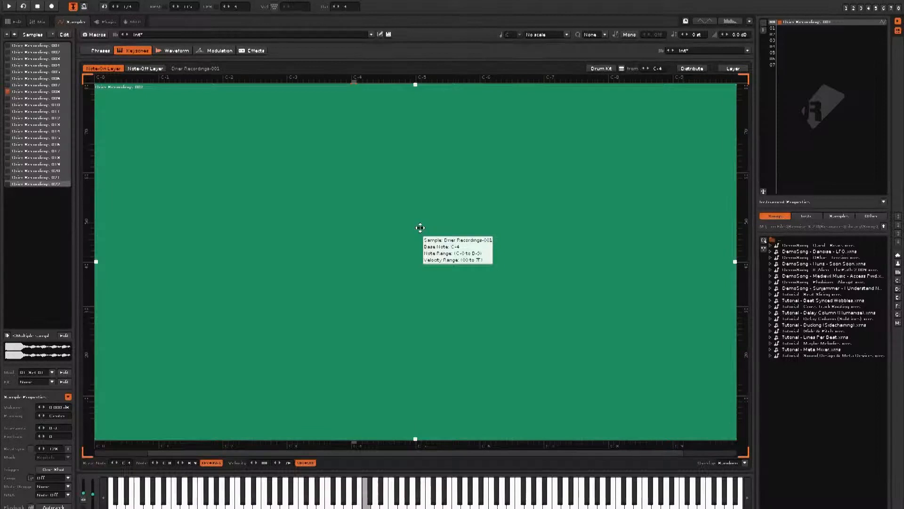
Step: Enter C-4 notes every four rows down Track 01 in the pattern editor
{"action": "left_click", "coordinate": [14, 26]}
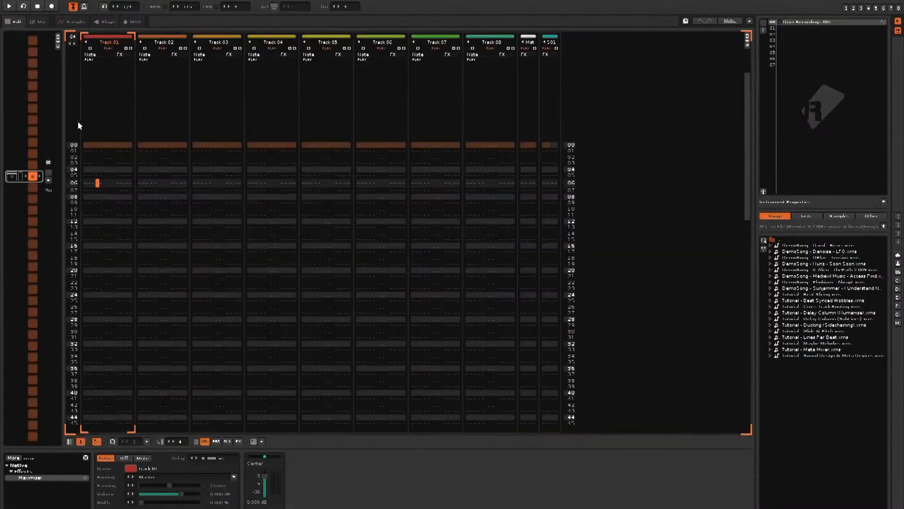
{"action": "key", "text": "Escape"}
{"action": "key", "text": "Home"}
{"action": "key", "text": "Left"}
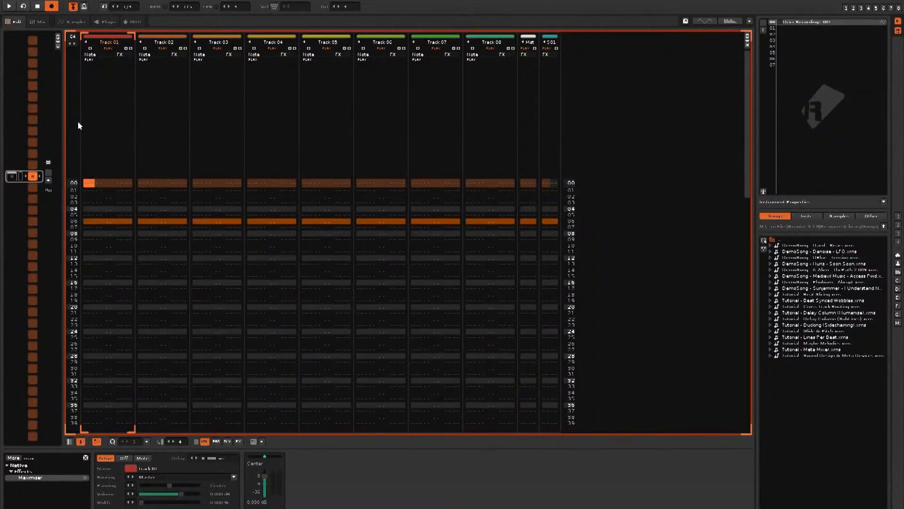
{"action": "key", "text": "z"}
{"action": "key", "text": "z"}
{"action": "key", "text": "z"}
{"action": "key", "text": "z"}
{"action": "key", "text": "z"}
{"action": "key", "text": "z"}
{"action": "key", "text": "z"}
{"action": "key", "text": "z"}
{"action": "key", "text": "z"}
{"action": "key", "text": "z"}
{"action": "key", "text": "z"}
{"action": "key", "text": "z"}
{"action": "key", "text": "z"}
{"action": "key", "text": "z"}
{"action": "key", "text": "z"}
{"action": "key", "text": "z"}
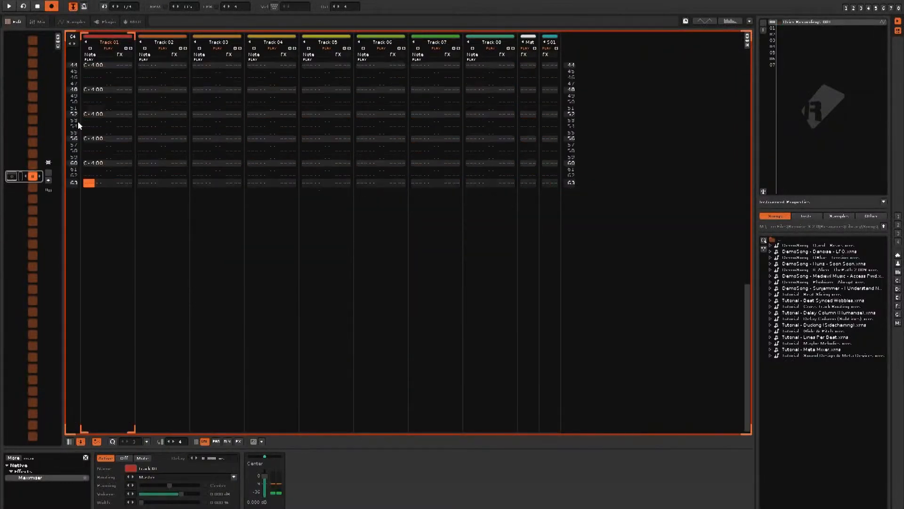
{"action": "key", "text": "Escape"}
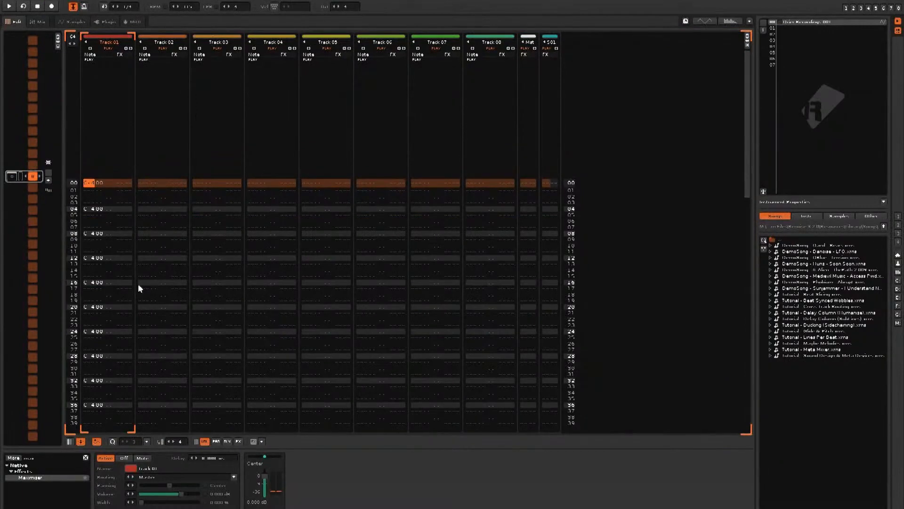
Step: Add a Maximizer effect to Track 01 and nudge its boost up slightly
{"action": "left_click", "coordinate": [55, 457]}
{"action": "left_click", "coordinate": [41, 477]}
{"action": "double_click", "coordinate": [42, 477]}
{"action": "left_click_drag", "start_coordinate": [305, 470], "coordinate": [311, 470]}
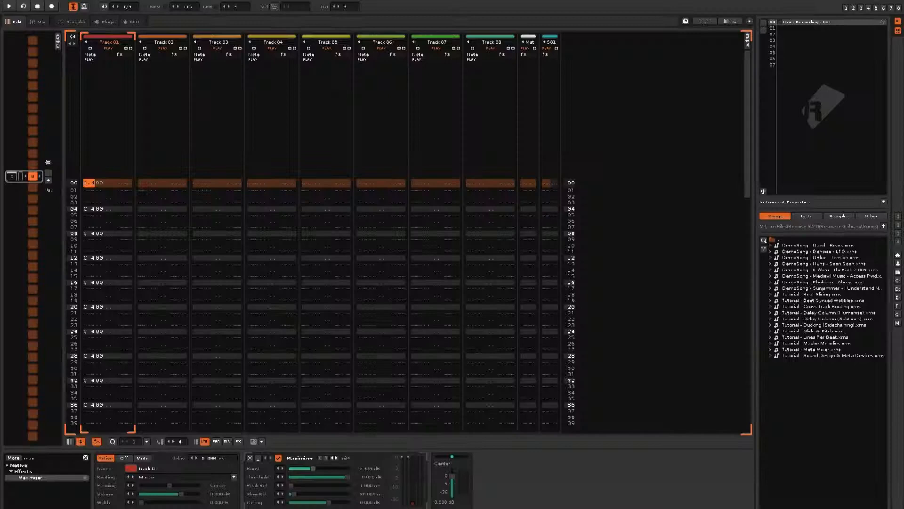
Step: Search for dfx, add dfx Scrubby ahead of the Maximizer, and open its editor
{"action": "left_click", "coordinate": [59, 457]}
{"action": "type", "text": "dfx"}
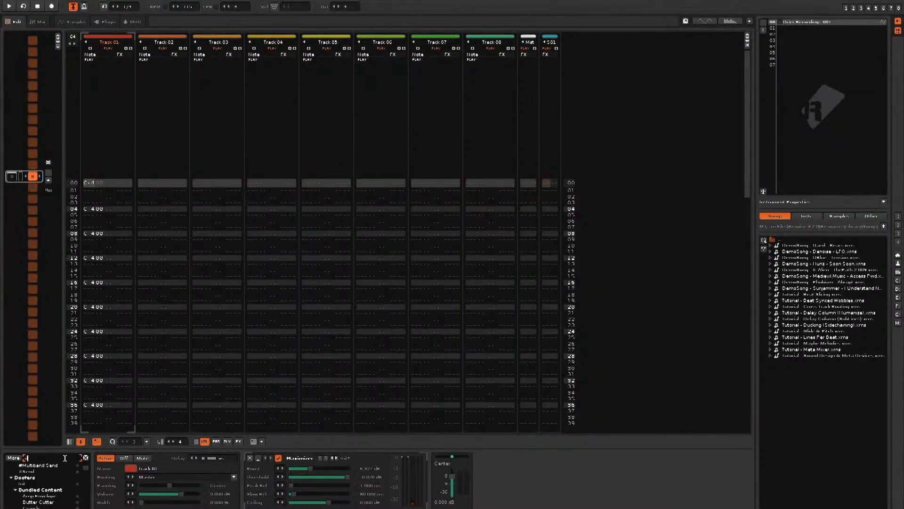
{"action": "left_click_drag", "start_coordinate": [42, 477], "coordinate": [540, 491]}
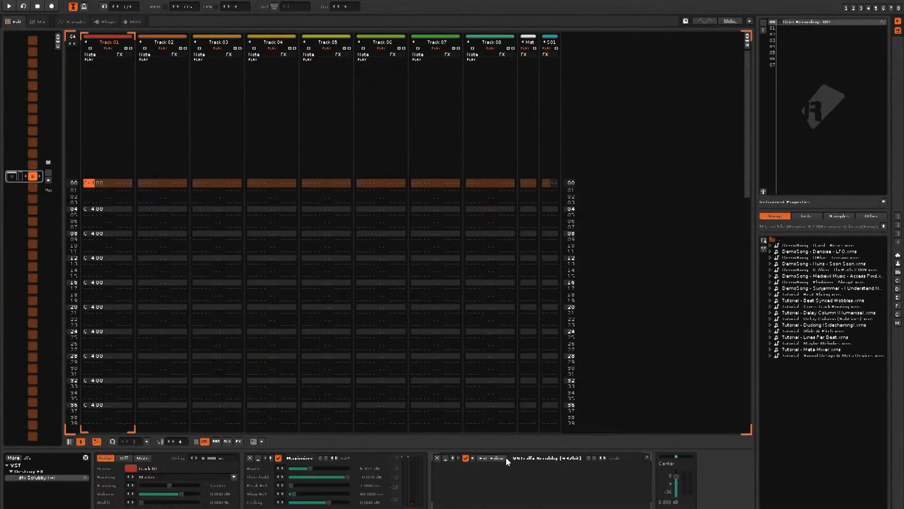
{"action": "left_click_drag", "start_coordinate": [540, 459], "coordinate": [315, 469]}
{"action": "left_click", "coordinate": [304, 459]}
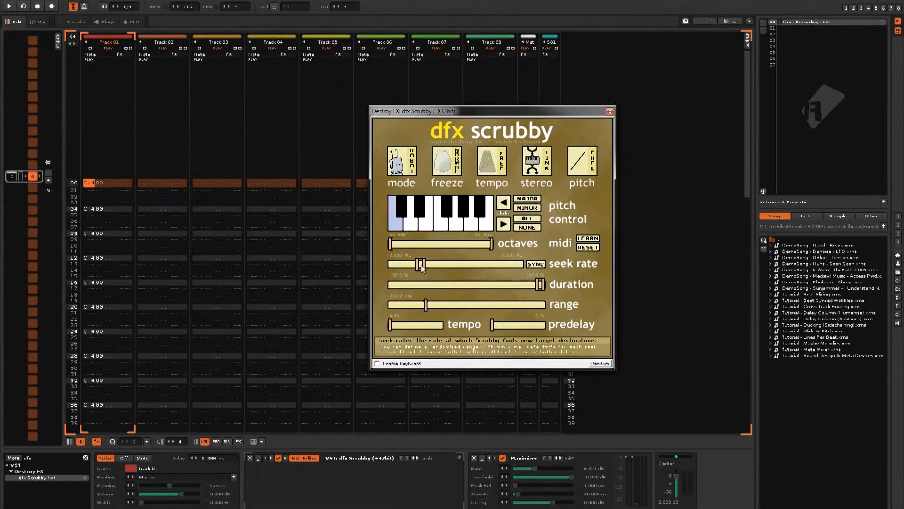
Step: Lower Scrubby's seek rate and range sliders
{"action": "mouse_move", "coordinate": [424, 267]}
{"action": "left_mouse_down"}
{"action": "mouse_move", "coordinate": [447, 271]}
{"action": "mouse_move", "coordinate": [411, 268]}
{"action": "left_mouse_up"}
{"action": "left_click_drag", "start_coordinate": [424, 305], "coordinate": [409, 305]}
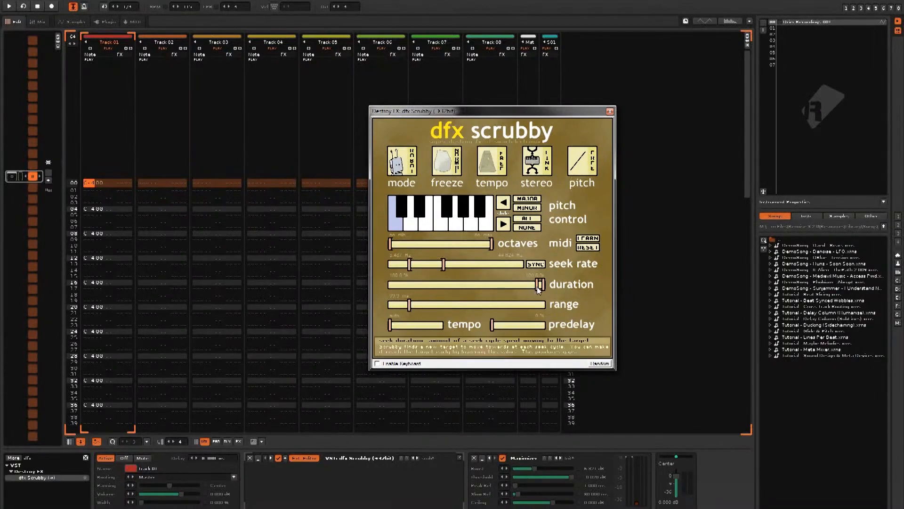
{"action": "left_click_drag", "start_coordinate": [97, 182], "coordinate": [100, 362]}
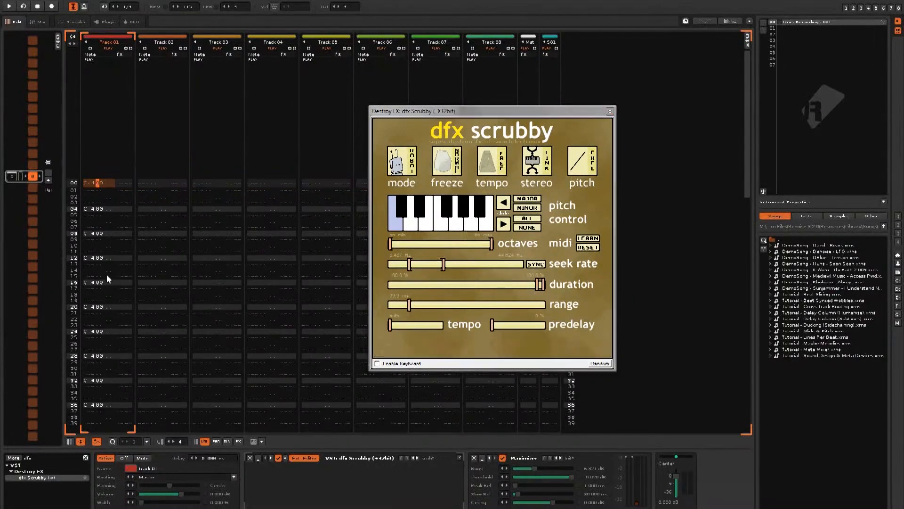
Step: Toggle Scrubby's stereo mode between linked and split seeks
{"action": "left_click_drag", "start_coordinate": [529, 109], "coordinate": [431, 113]}
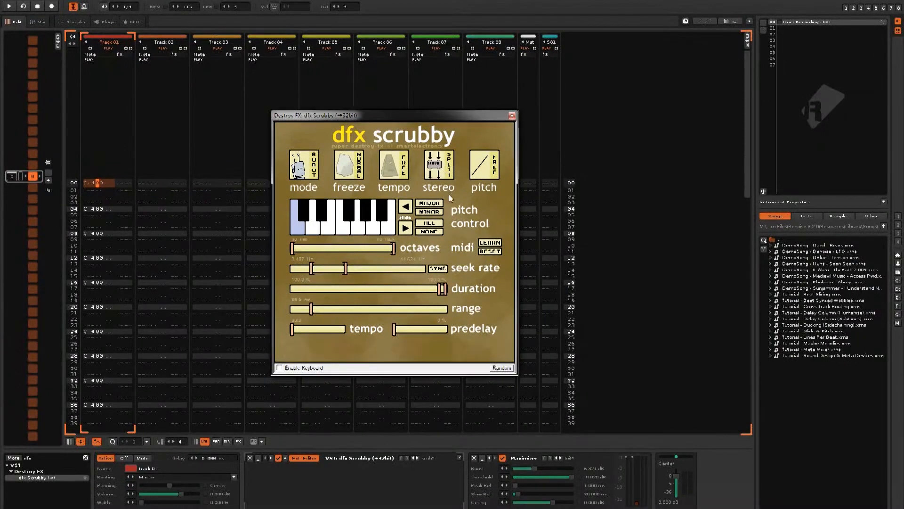
{"action": "left_click", "coordinate": [445, 166]}
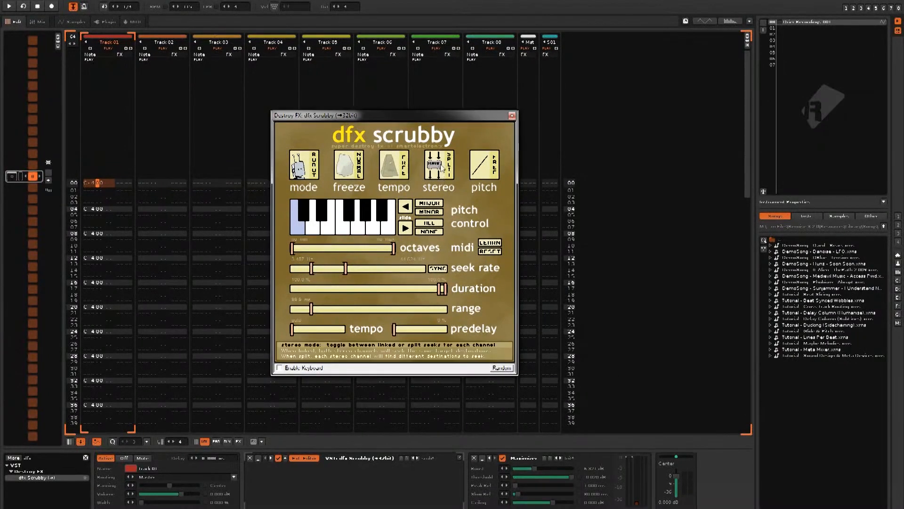
{"action": "left_click_drag", "start_coordinate": [433, 114], "coordinate": [437, 115]}
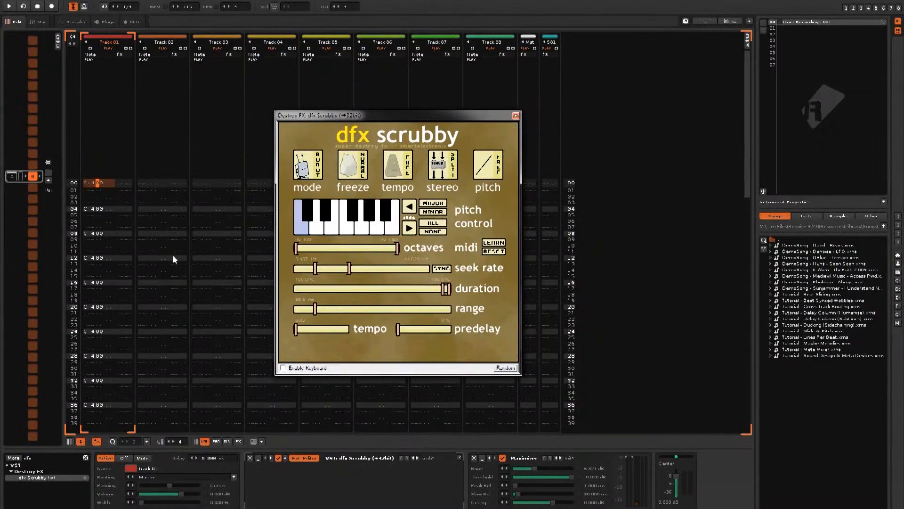
Step: Play the pattern while lowering Scrubby's seek rate and range further, then stop
{"action": "key", "text": "space"}
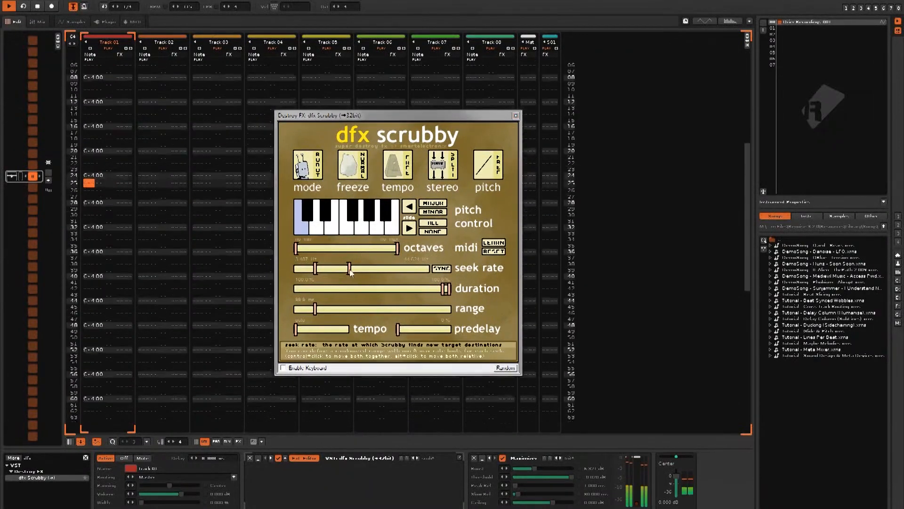
{"action": "left_click_drag", "start_coordinate": [336, 269], "coordinate": [328, 270]}
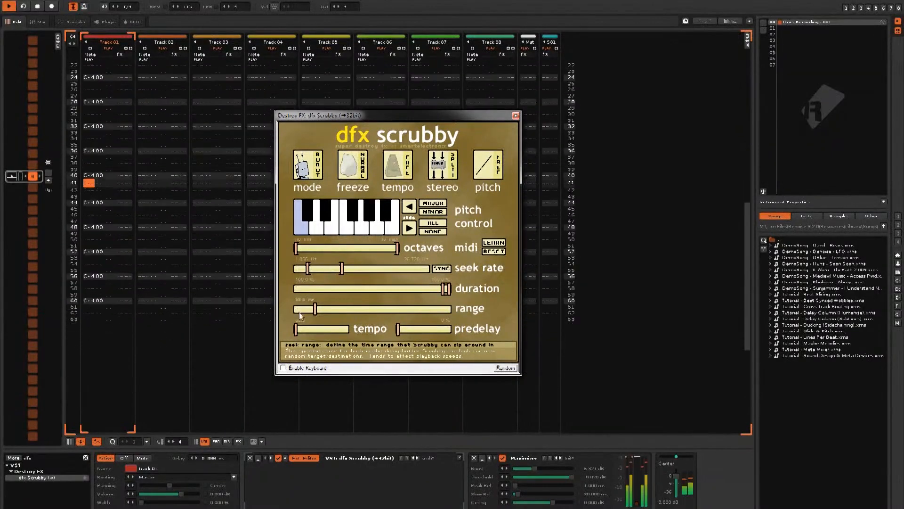
{"action": "left_click_drag", "start_coordinate": [315, 309], "coordinate": [308, 310]}
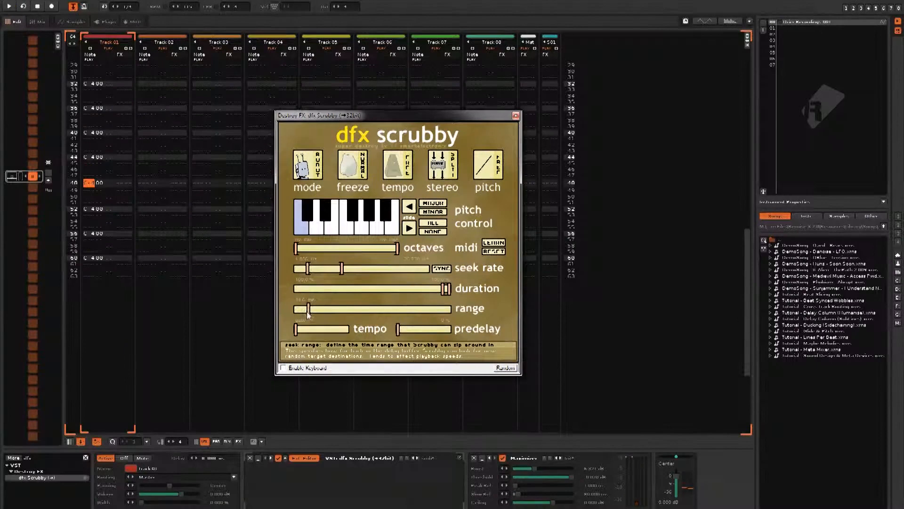
{"action": "left_click_drag", "start_coordinate": [311, 315], "coordinate": [313, 314]}
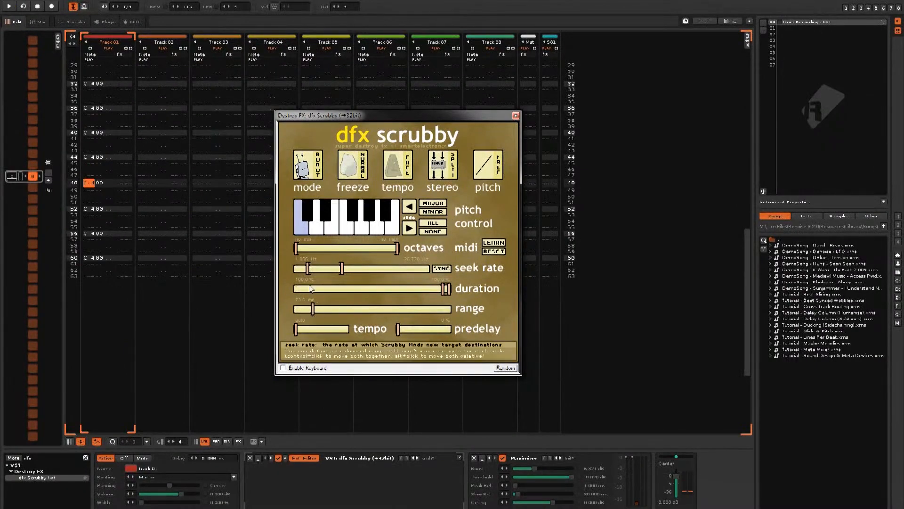
{"action": "key", "text": "space"}
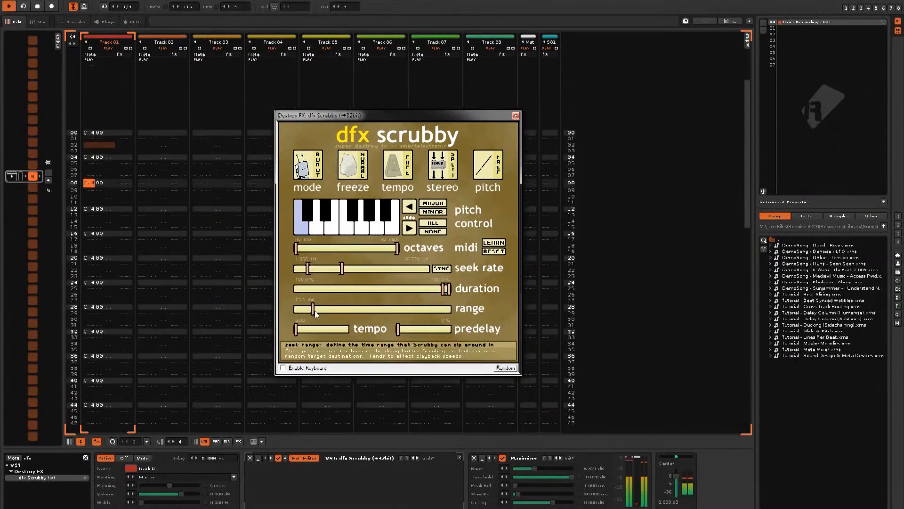
Step: Raise Scrubby's range and reduce its maximum seek rate and duration slightly
{"action": "left_click_drag", "start_coordinate": [315, 315], "coordinate": [319, 315]}
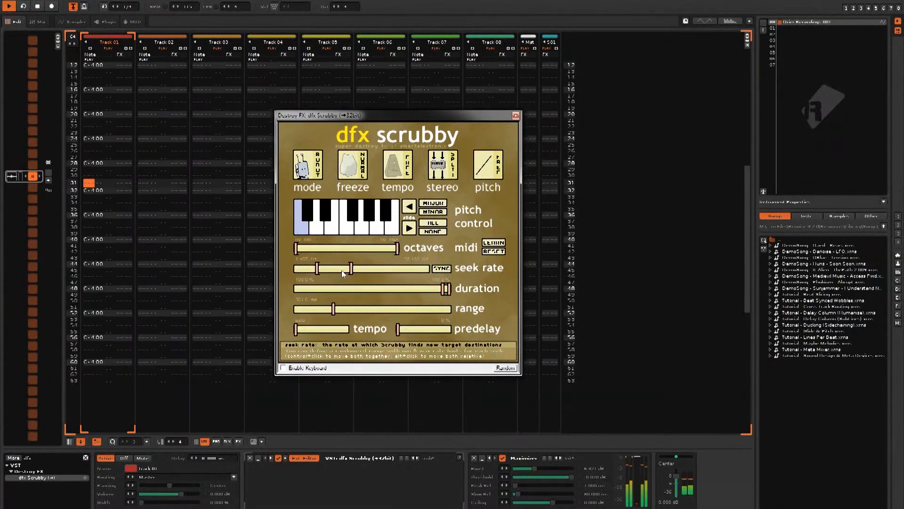
{"action": "left_click_drag", "start_coordinate": [341, 270], "coordinate": [337, 270]}
{"action": "left_click_drag", "start_coordinate": [446, 289], "coordinate": [437, 289]}
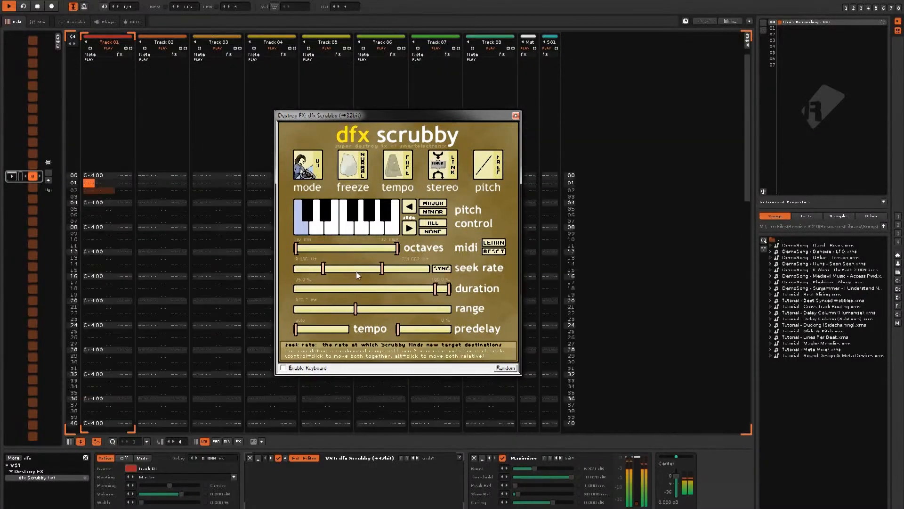
Step: Narrow Scrubby's seek rate slider range and pull the duration slider lower
{"action": "mouse_move", "coordinate": [356, 271]}
{"action": "left_mouse_down"}
{"action": "mouse_move", "coordinate": [344, 270]}
{"action": "mouse_move", "coordinate": [367, 270]}
{"action": "mouse_move", "coordinate": [341, 271]}
{"action": "left_mouse_up"}
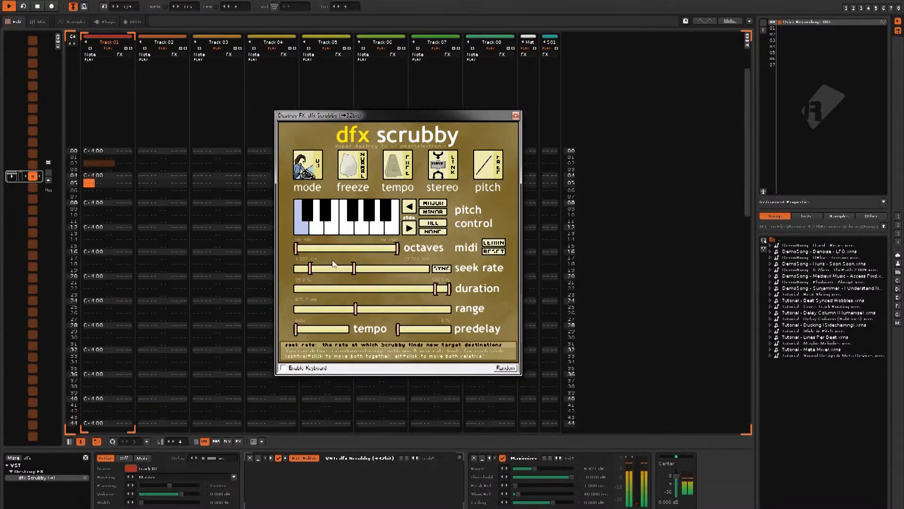
{"action": "left_click_drag", "start_coordinate": [336, 269], "coordinate": [348, 269]}
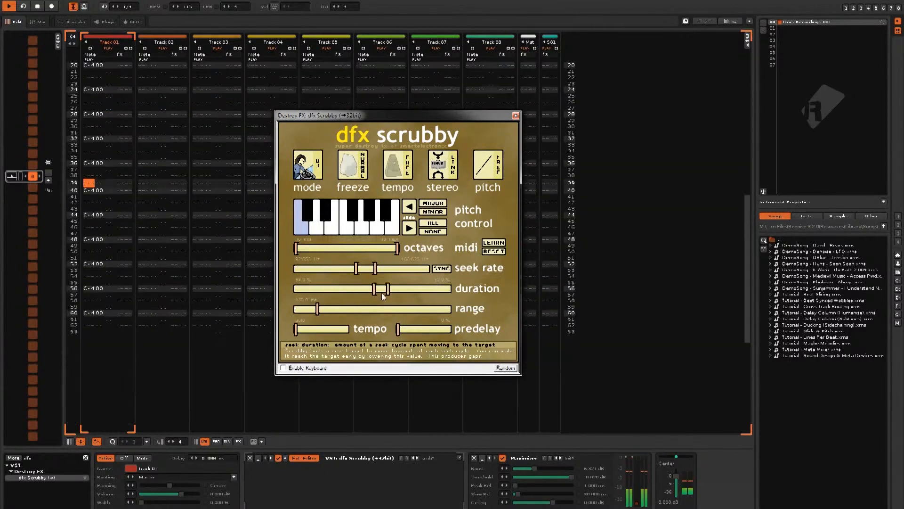
{"action": "left_click_drag", "start_coordinate": [382, 292], "coordinate": [375, 291]}
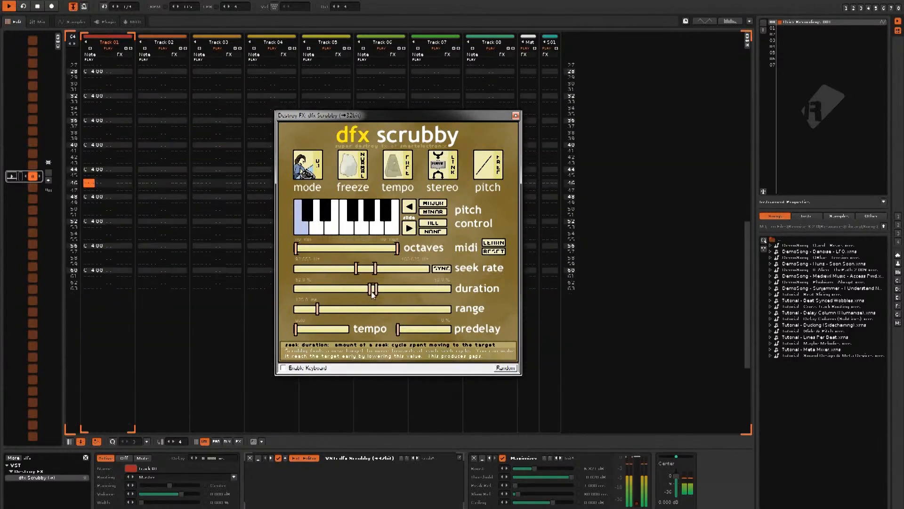
Step: Widen Scrubby's range slider and lower the minimum of the seek rate slider
{"action": "left_click_drag", "start_coordinate": [317, 310], "coordinate": [323, 309]}
{"action": "left_click_drag", "start_coordinate": [408, 309], "coordinate": [418, 310]}
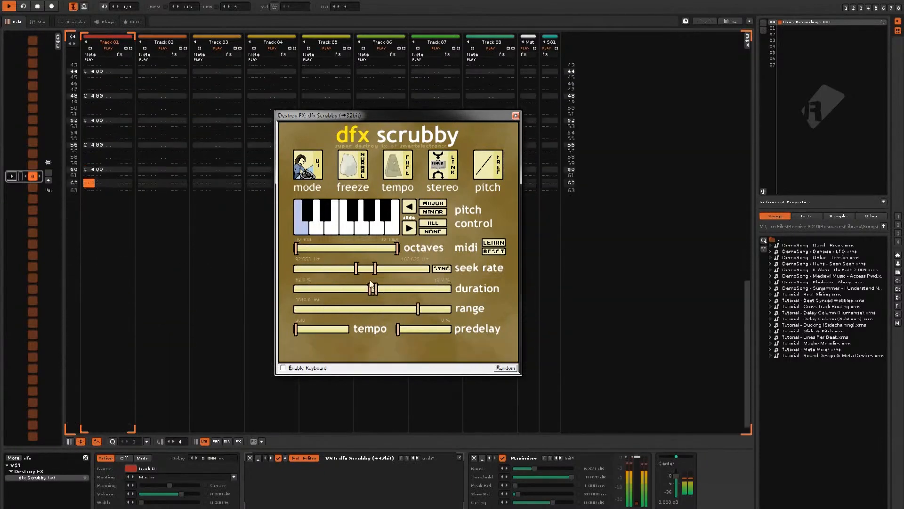
{"action": "left_click_drag", "start_coordinate": [372, 269], "coordinate": [356, 269]}
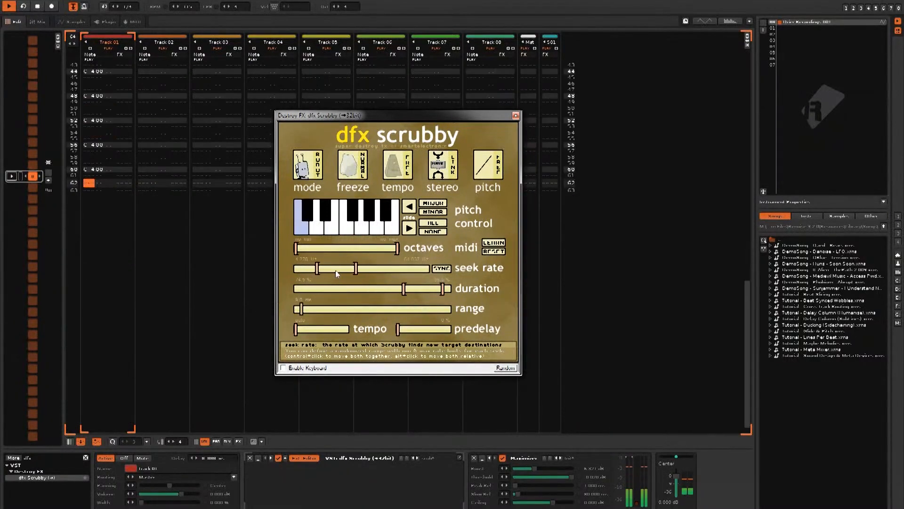
{"action": "left_click", "coordinate": [357, 269]}
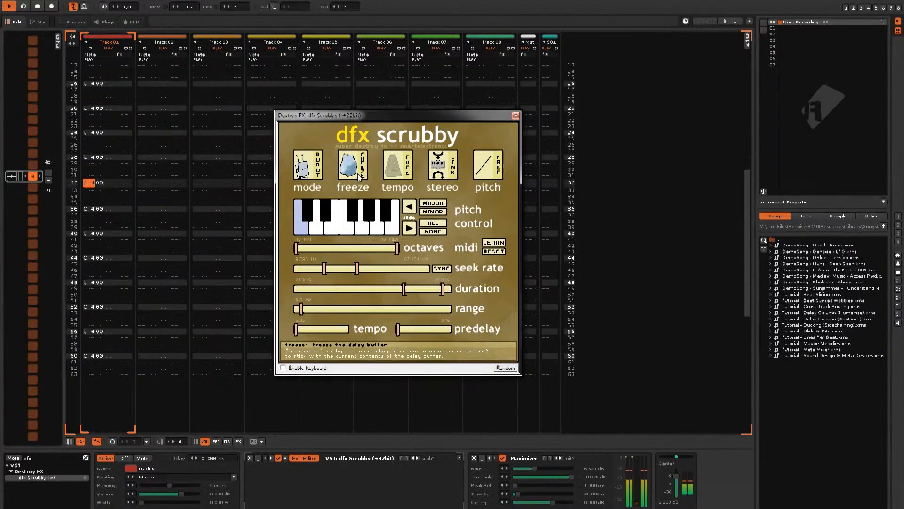
Step: Switch Scrubby's stereo mode to split seeks and set the range slider low
{"action": "left_click", "coordinate": [443, 165]}
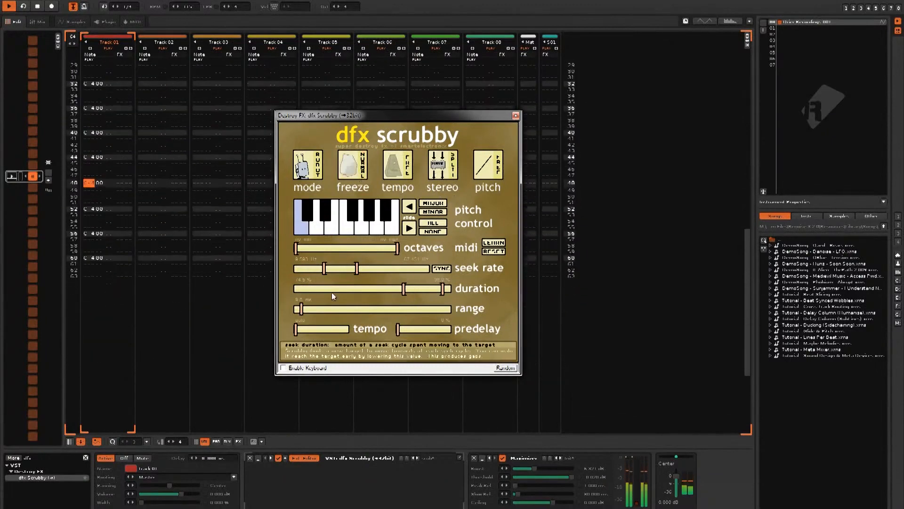
{"action": "left_click", "coordinate": [315, 310]}
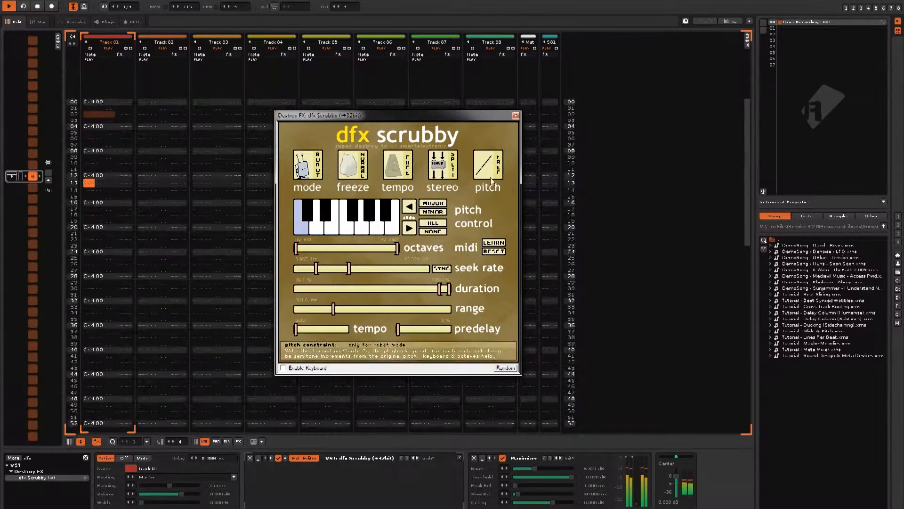
Step: Switch Scrubby's pitch constraint to snap and lower the seek rate slider
{"action": "left_click", "coordinate": [492, 176]}
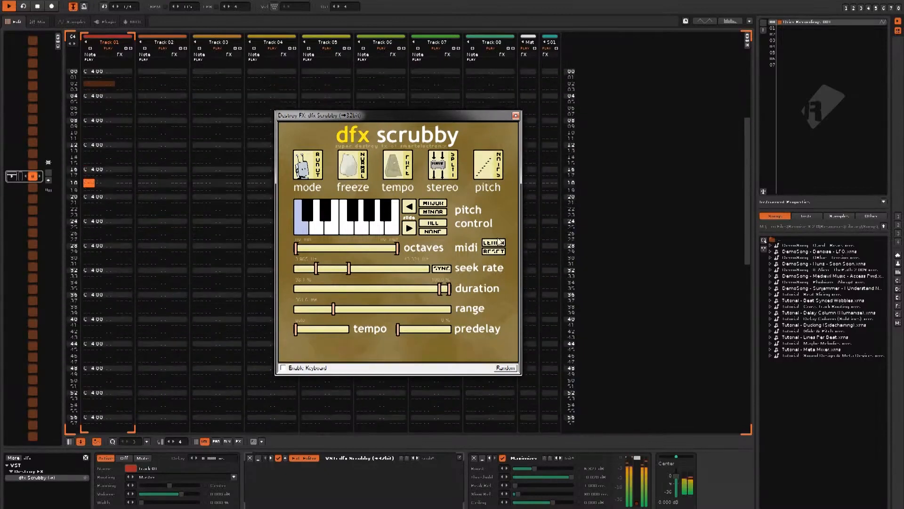
{"action": "left_click_drag", "start_coordinate": [333, 270], "coordinate": [338, 271]}
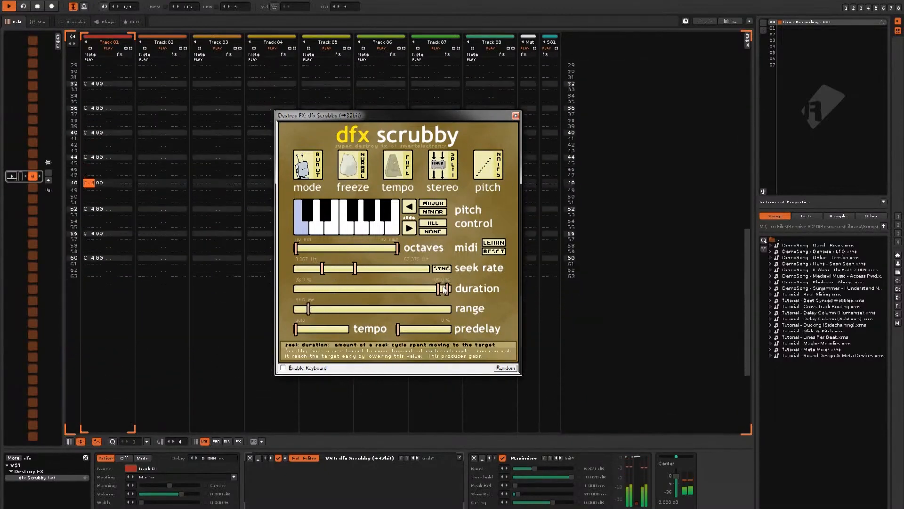
{"action": "mouse_move", "coordinate": [325, 272]}
{"action": "left_mouse_down"}
{"action": "mouse_move", "coordinate": [342, 274]}
{"action": "mouse_move", "coordinate": [317, 272]}
{"action": "left_mouse_up"}
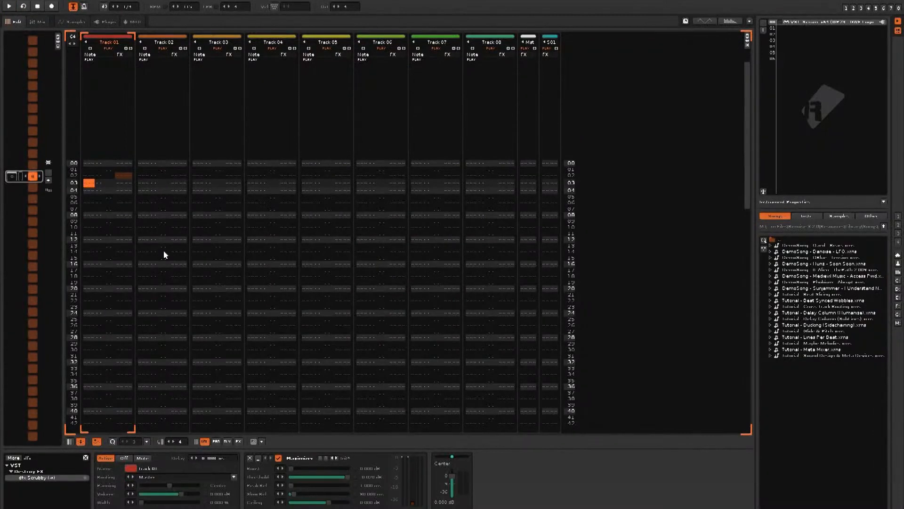
Step: Open the Serum instrument editor, reposition its window, and show its FX page
{"action": "right_click", "coordinate": [110, 23]}
{"action": "mouse_move", "coordinate": [484, 88]}
{"action": "left_mouse_down"}
{"action": "mouse_move", "coordinate": [423, 83]}
{"action": "mouse_move", "coordinate": [494, 93]}
{"action": "left_mouse_up"}
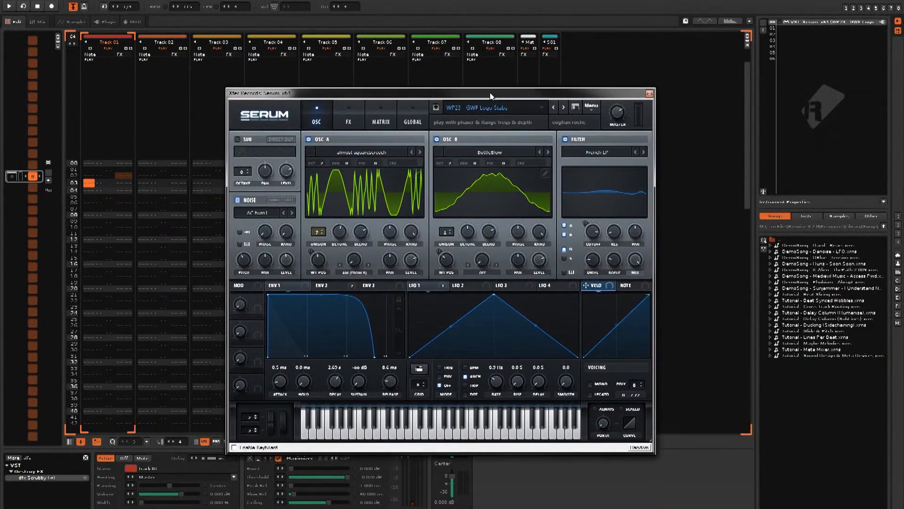
{"action": "left_click_drag", "start_coordinate": [490, 92], "coordinate": [472, 90]}
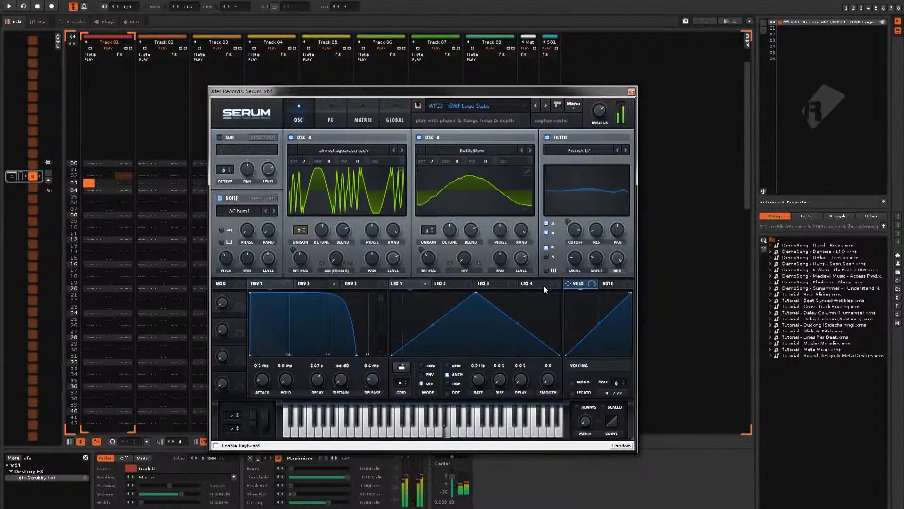
{"action": "left_click", "coordinate": [340, 124]}
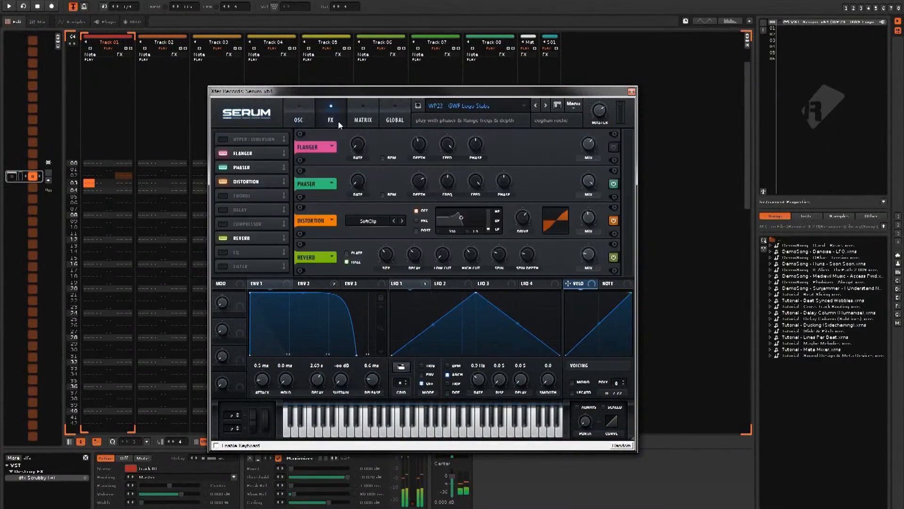